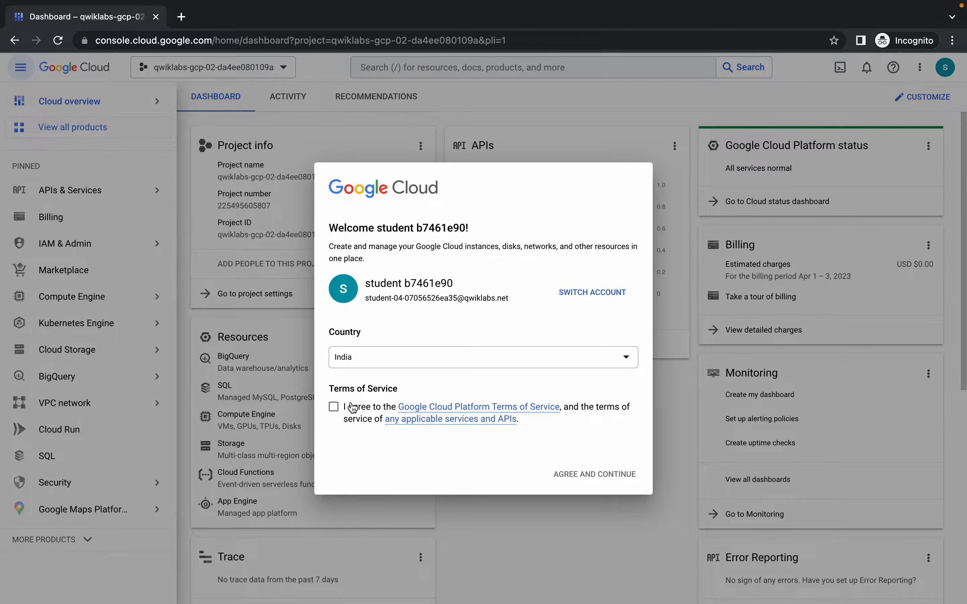
Accept the Google Cloud Terms of Service, then search the console for BigQuery and open it in a new tab.
left_click(334, 407)
left_click(580, 467)
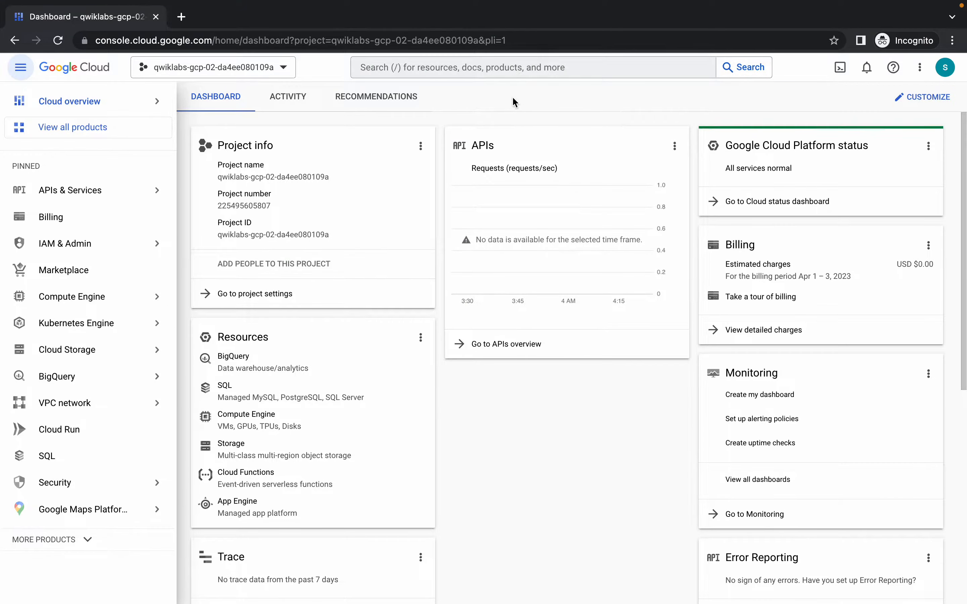
left_click(485, 65)
type("bigtable")
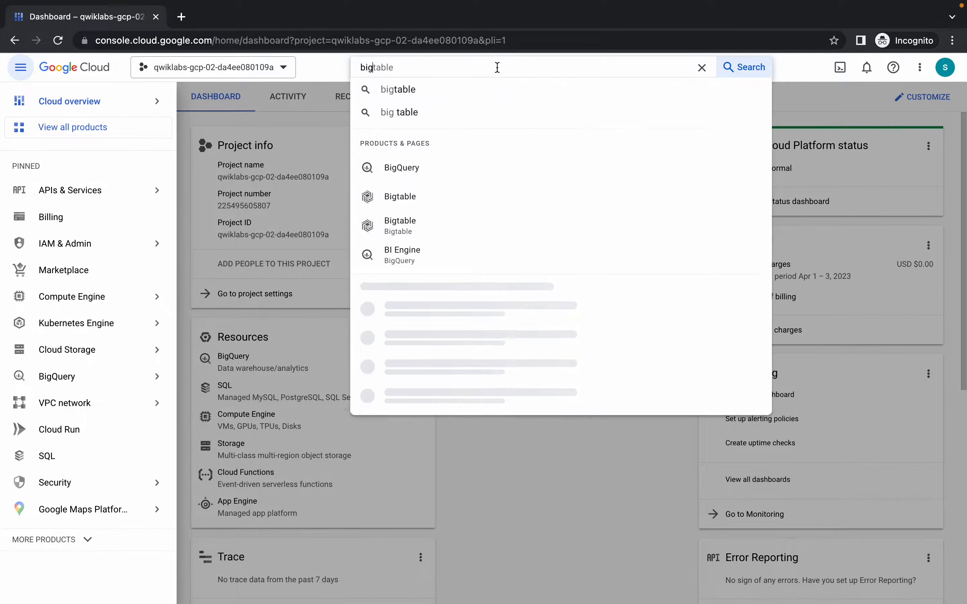
left_click(408, 170, "super")
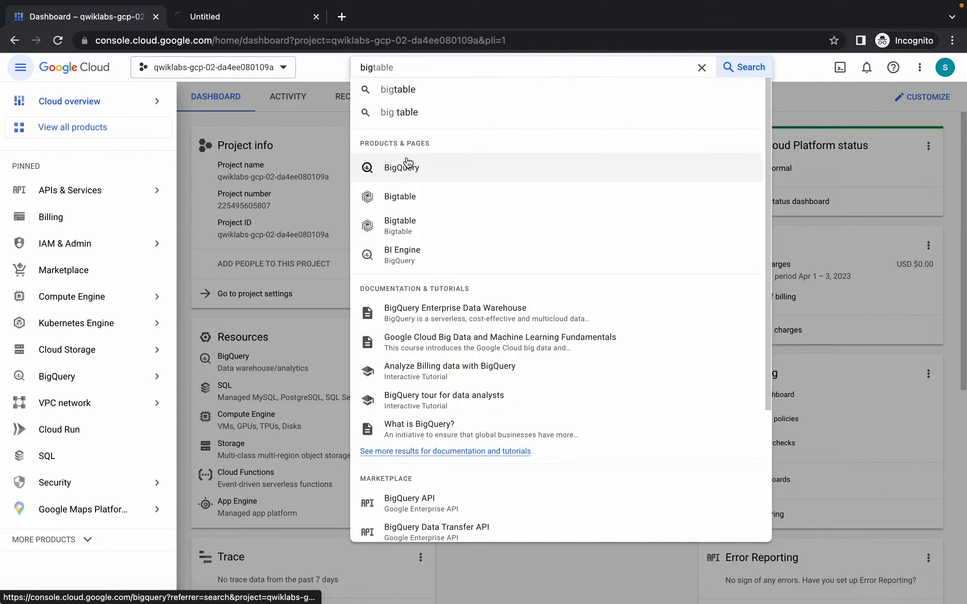
left_click(227, 25)
Copy the dataset ID bq_logs from Task 2 of the lab instructions.
key("ctrl+Left")
scroll(462, 335, "down", 20)
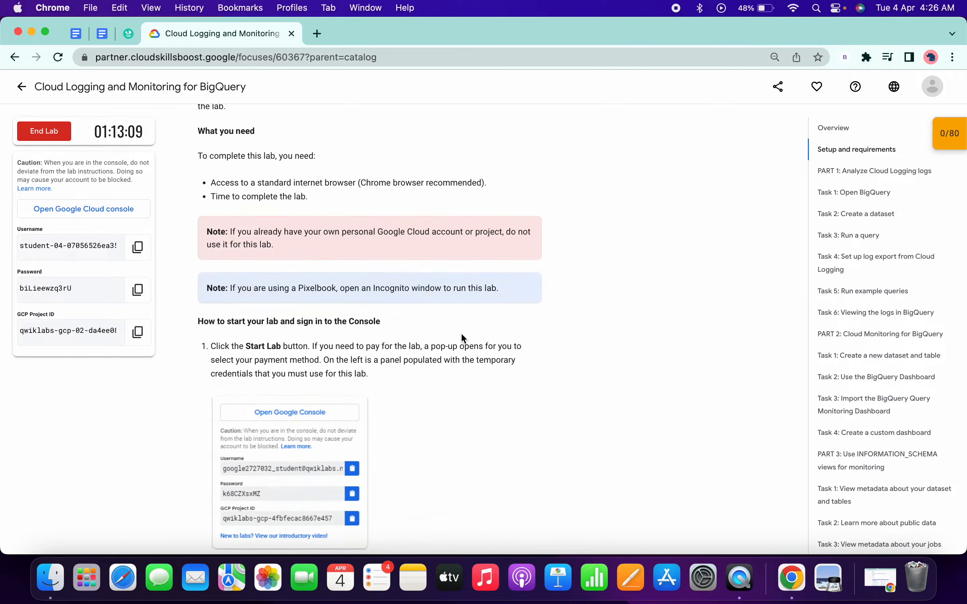
scroll(461, 333, "down", 15)
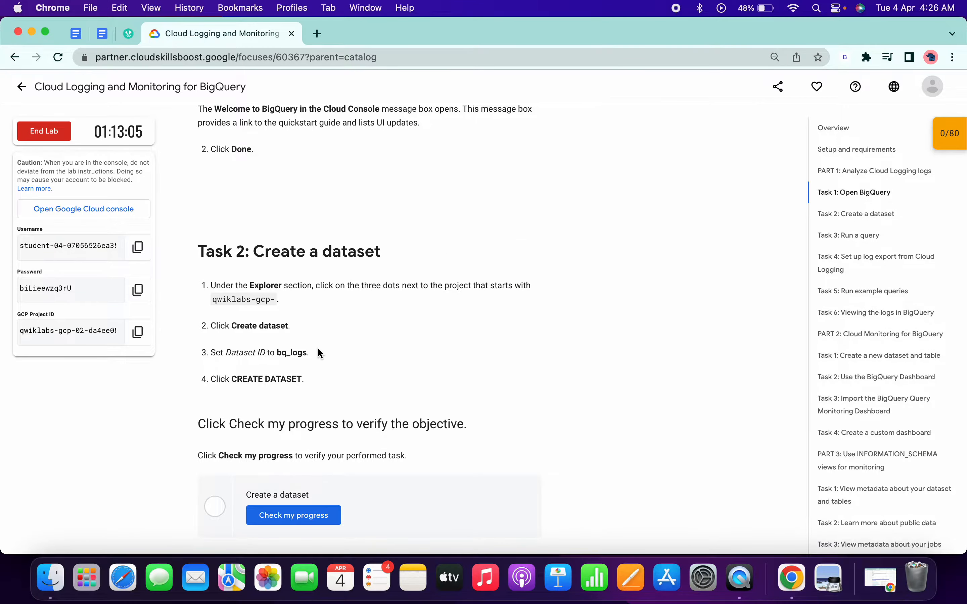
double_click(287, 355)
key("super+c")
Back in the BigQuery console, dismiss the welcome message and create a dataset named bq_logs in the lab project.
key("ctrl+Right")
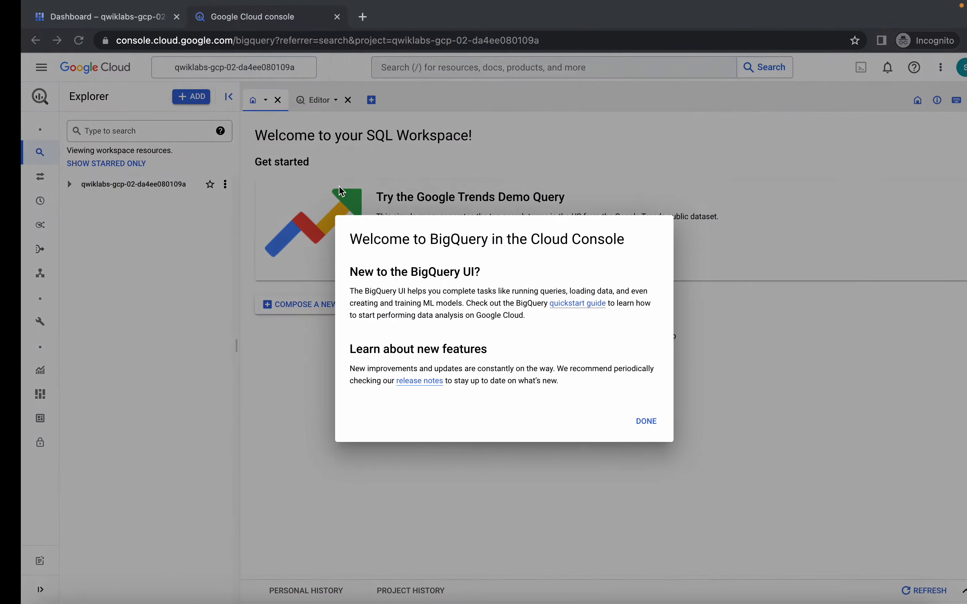
left_click(629, 432)
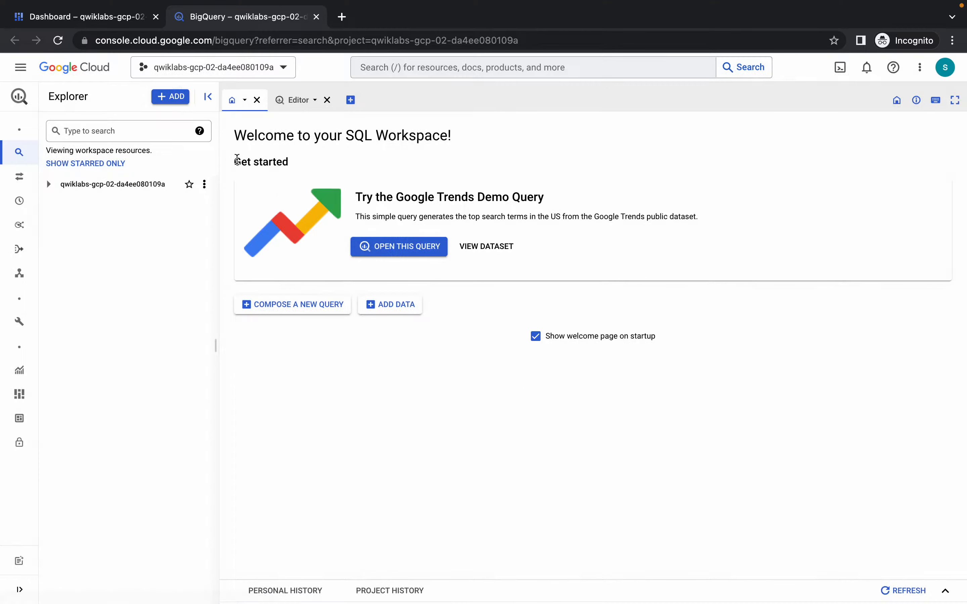
left_click(206, 185)
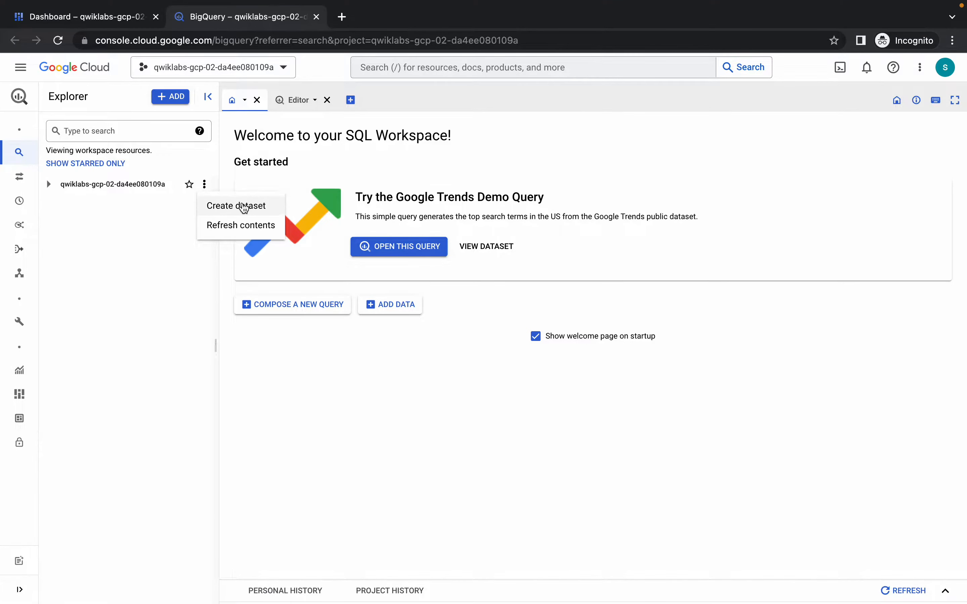
left_click(246, 205)
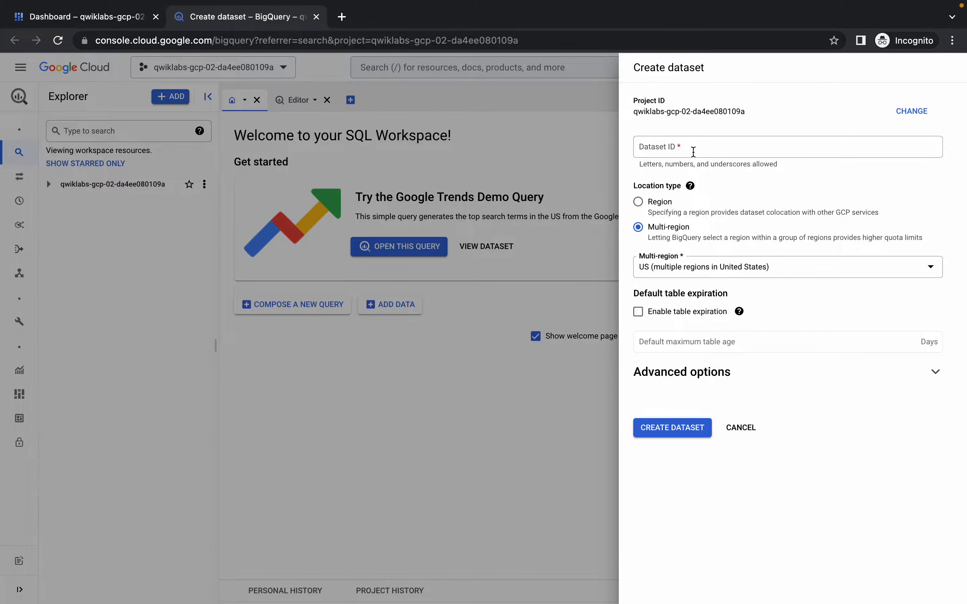
left_click(693, 152)
key("super+v")
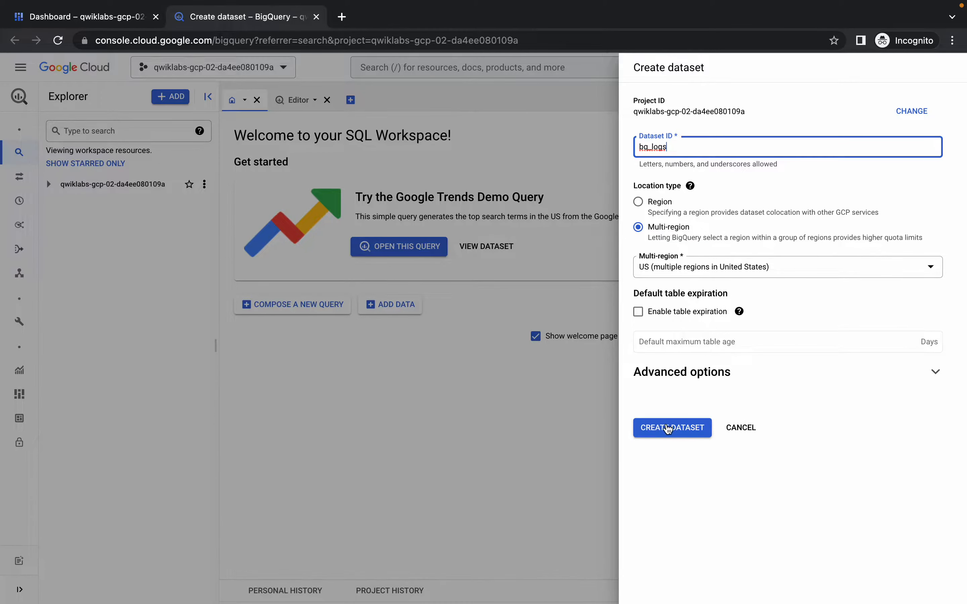
left_click(668, 432)
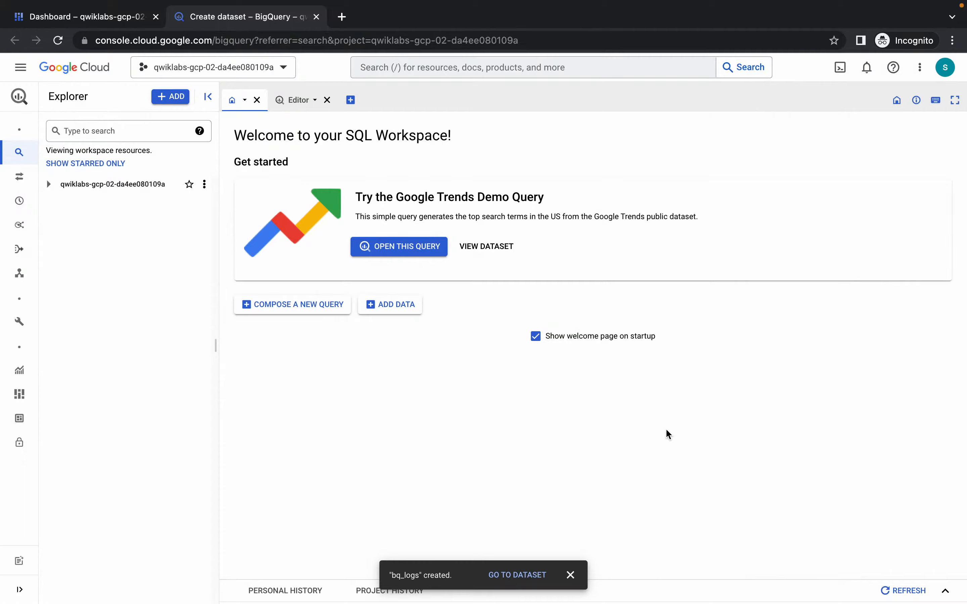
Return to the lab instructions and check the progress of the "Create a dataset" task.
key("ctrl+Left")
scroll(392, 325, "down", 4)
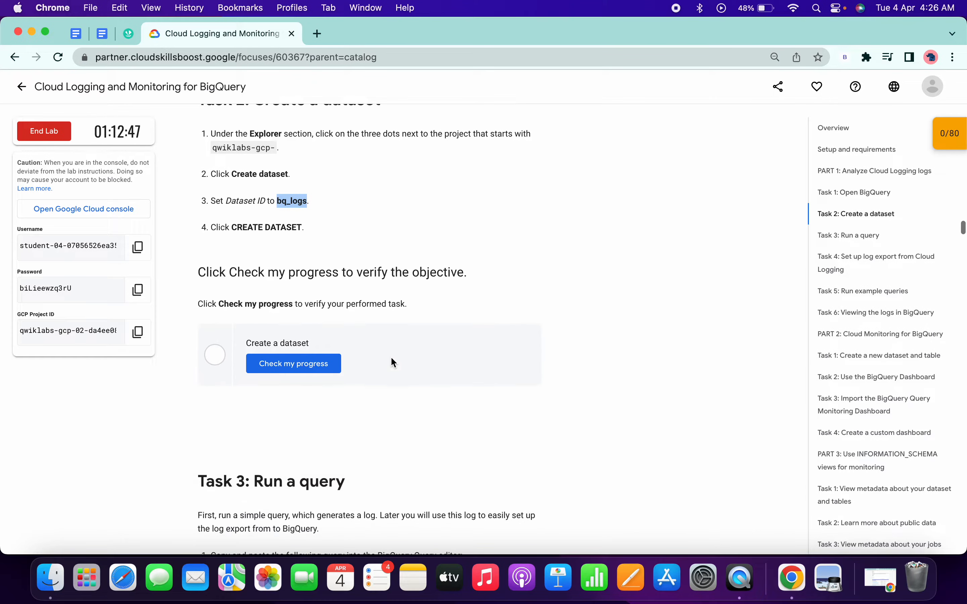
left_click(300, 361)
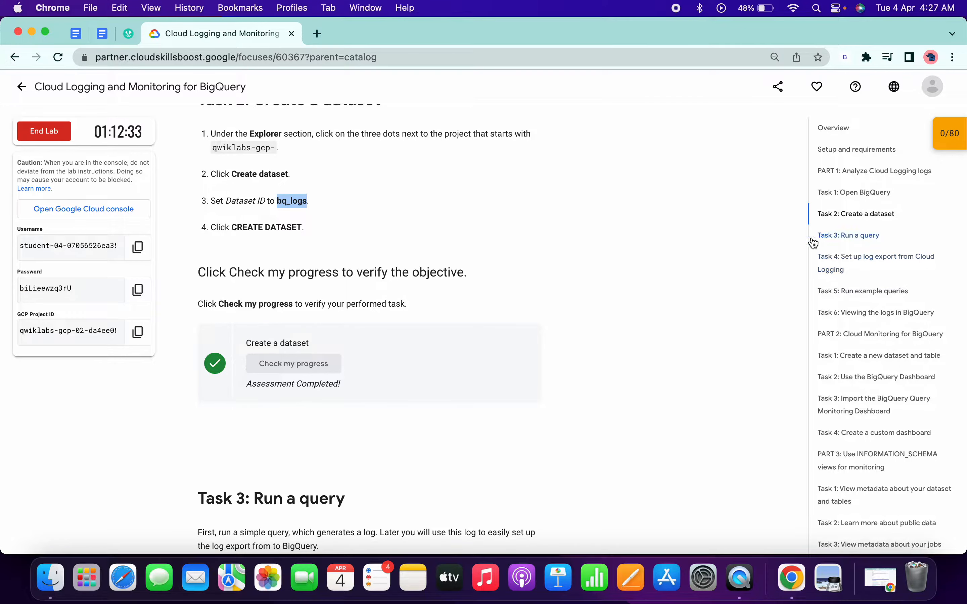
Copy the Task 3 query SELECT current_date from the lab instructions and run it in the BigQuery editor.
scroll(633, 278, "down", 10)
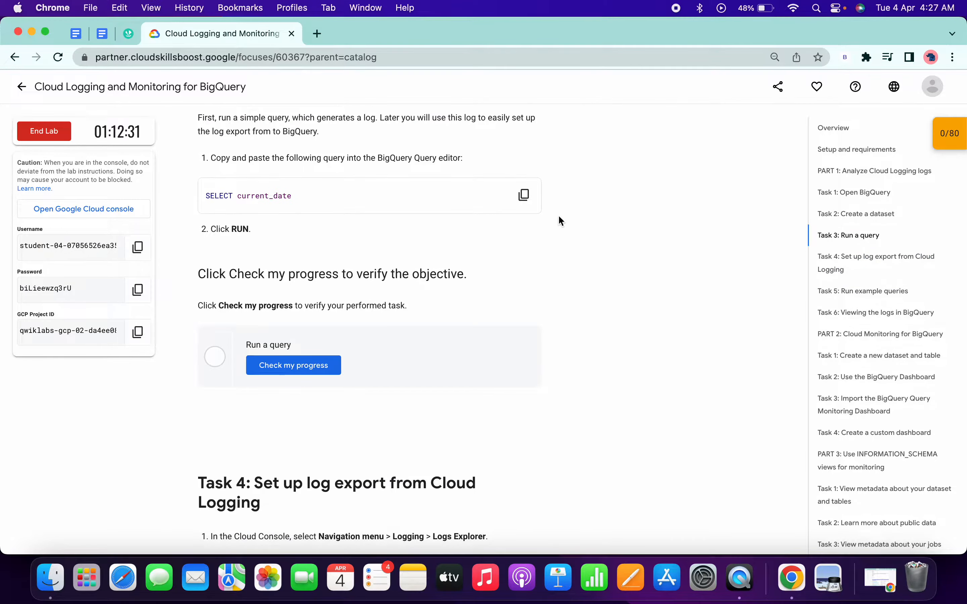
left_click(524, 195)
key("ctrl+Right")
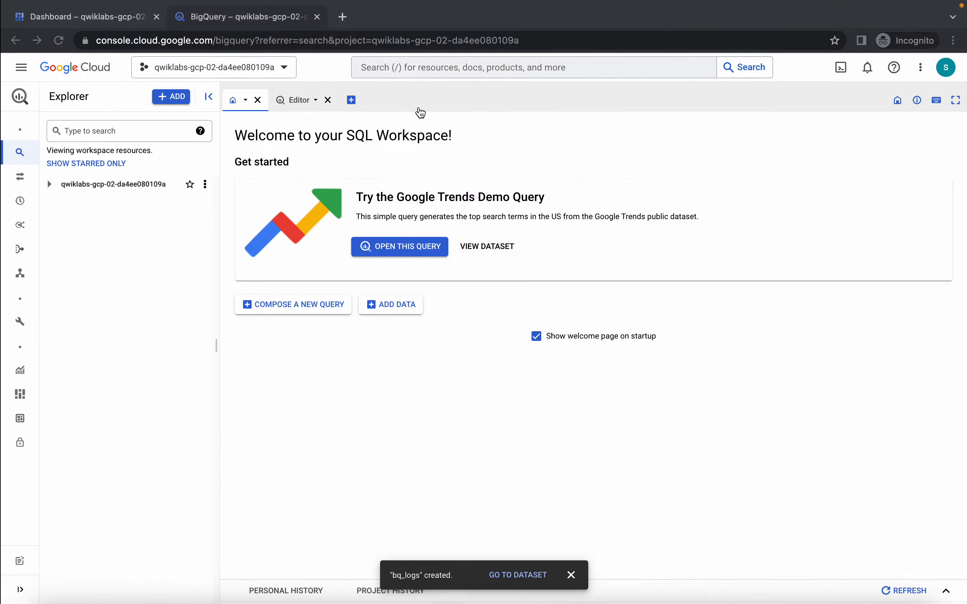
left_click(287, 100)
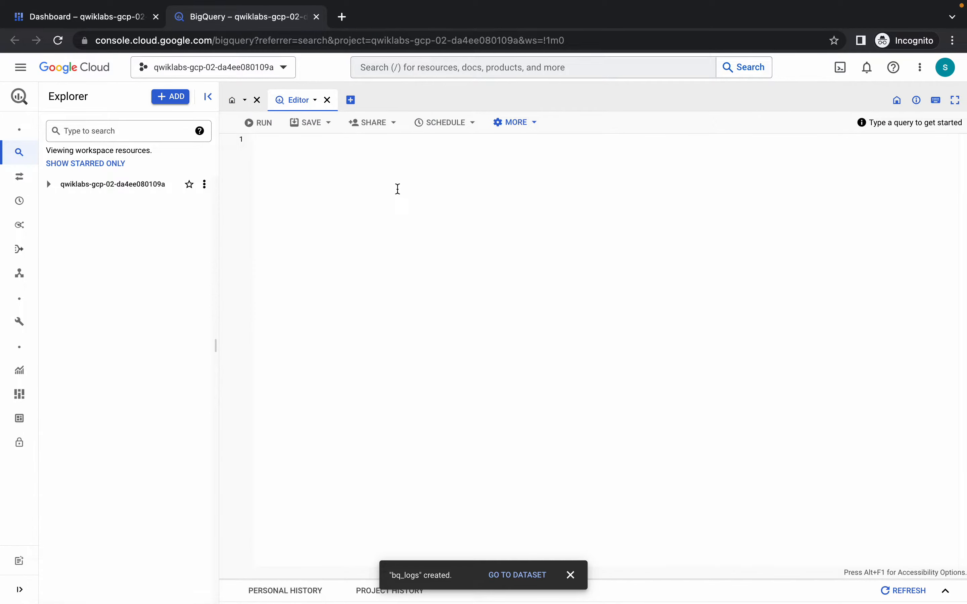
key("ctrl+v")
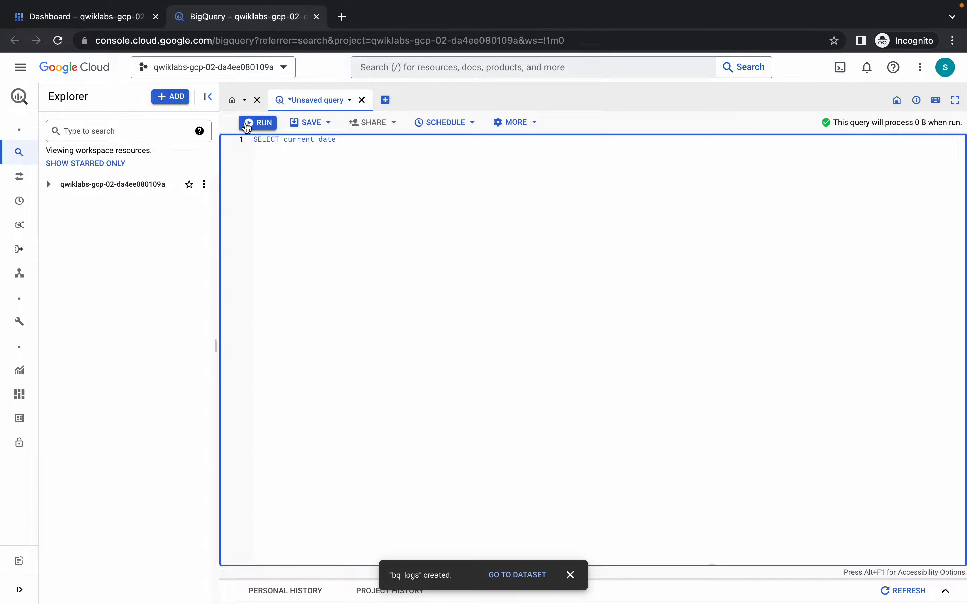
left_click(248, 124)
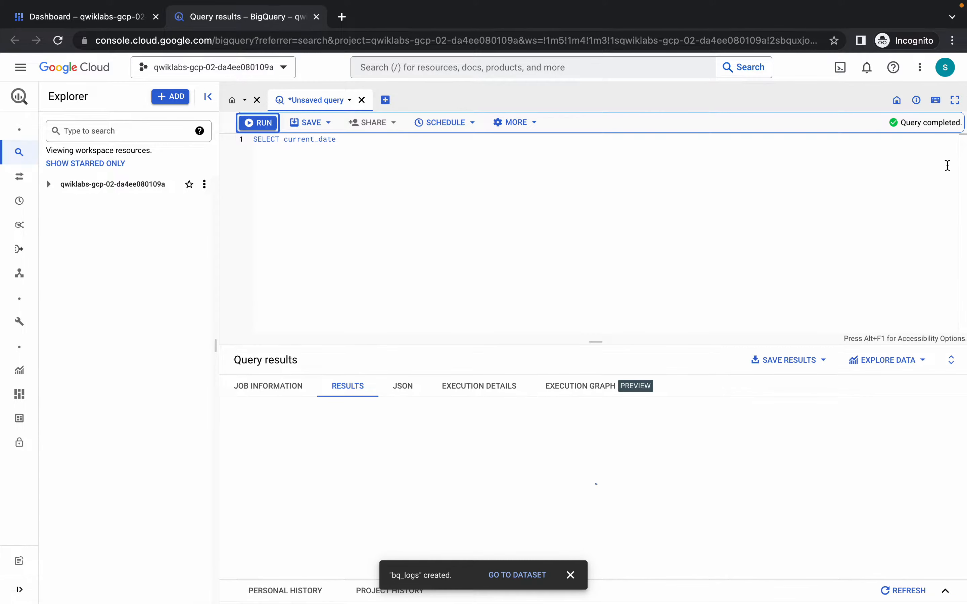
Return to the lab instructions and check the progress of the "Run a query" task.
key("ctrl+Left")
scroll(456, 251, "down", 3)
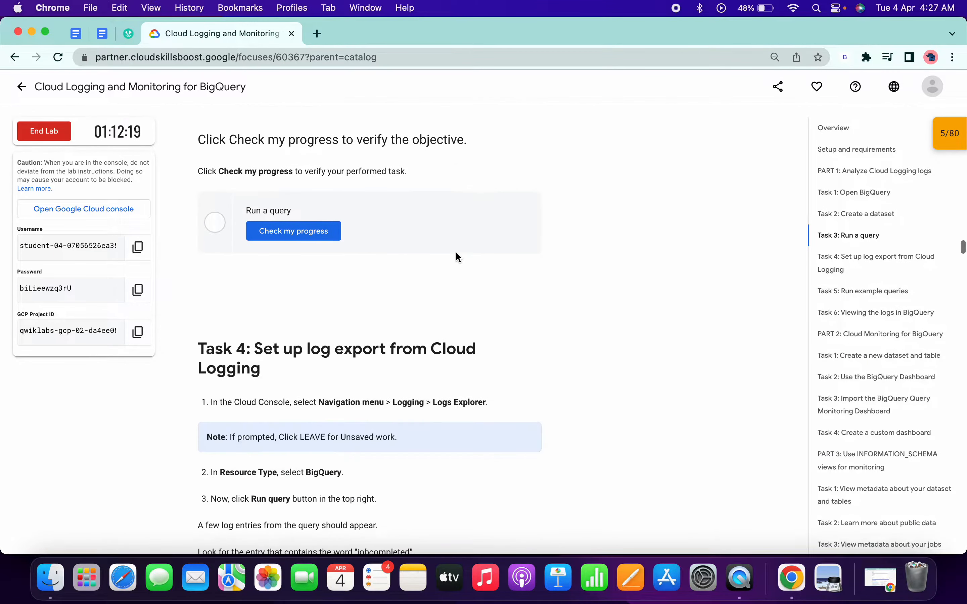
left_click(312, 234)
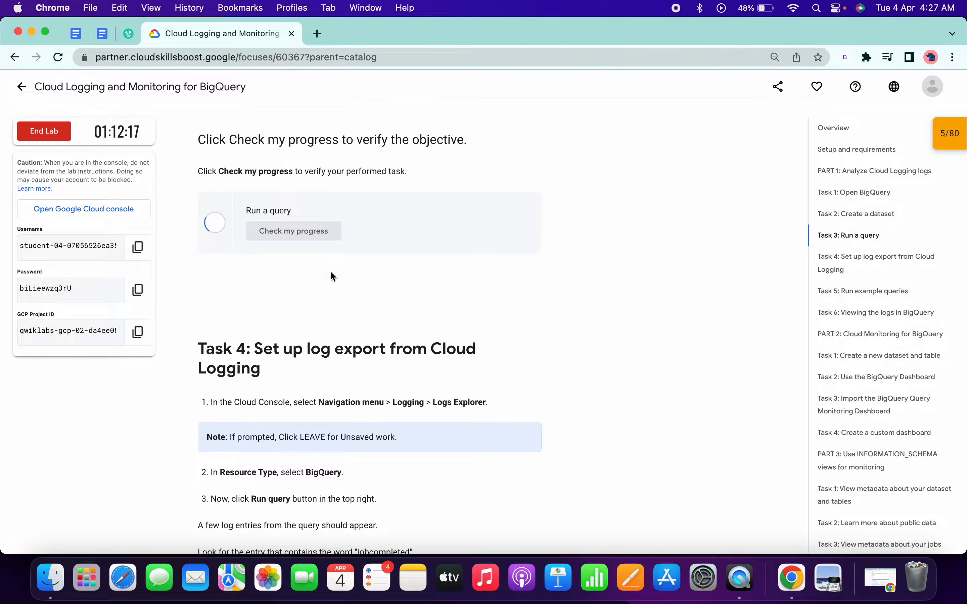
Copy the name Logs Explorer from Task 4 of the lab and open that page in a new console tab.
scroll(315, 262, "down", 3)
scroll(315, 264, "down", 1)
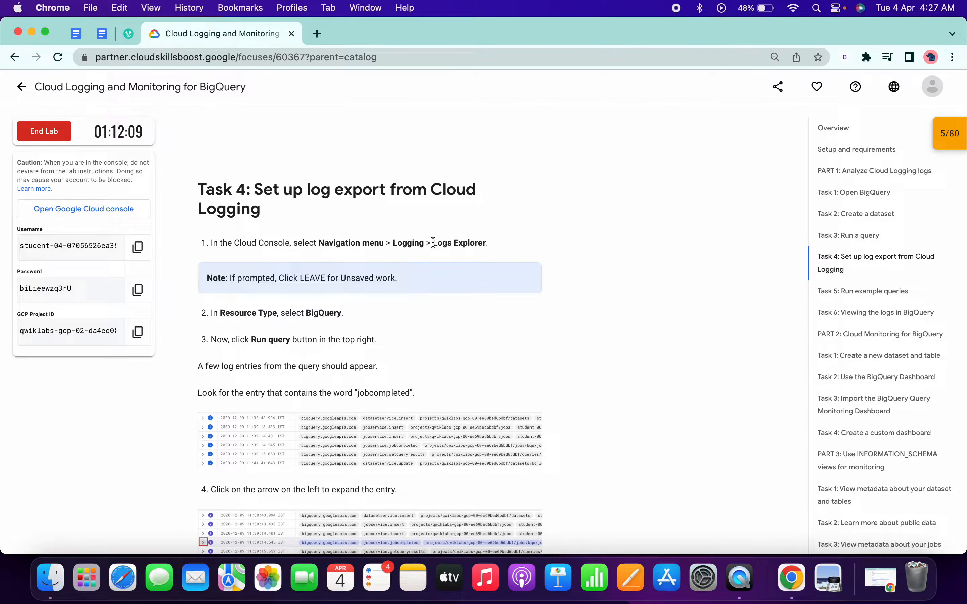
left_click_drag(433, 243, 487, 243)
key("super+c")
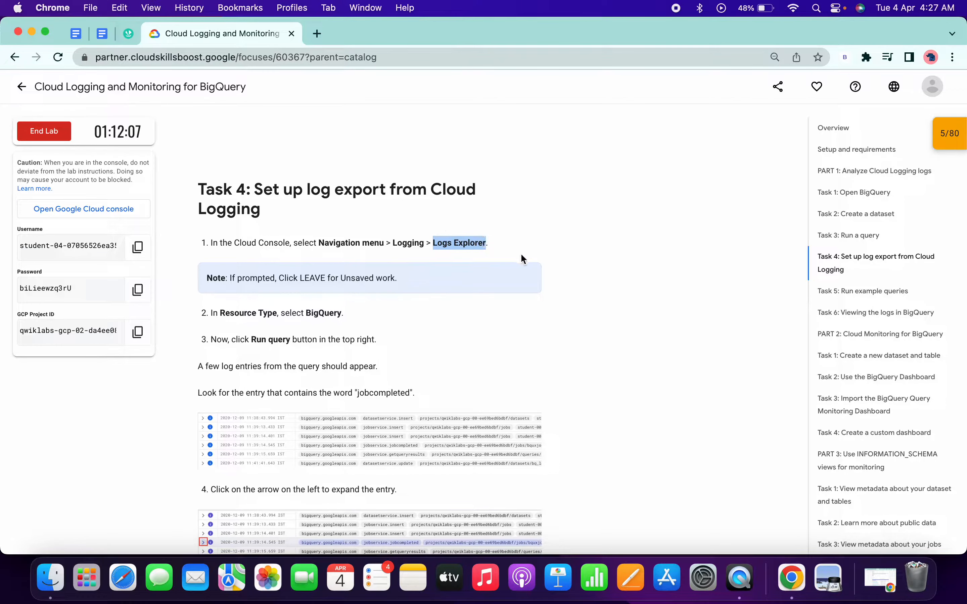
key("ctrl+Right")
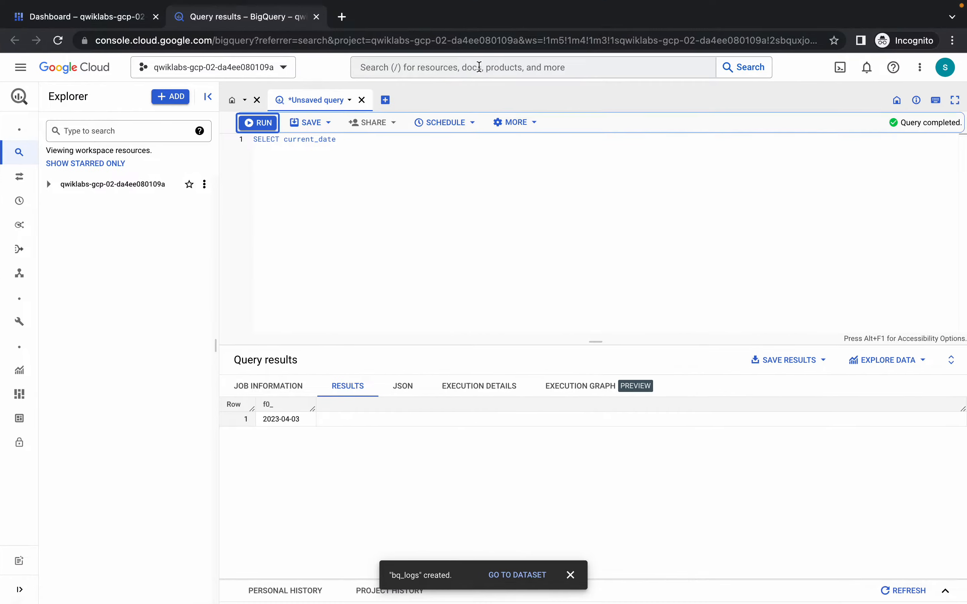
left_click(479, 67)
key("super+v")
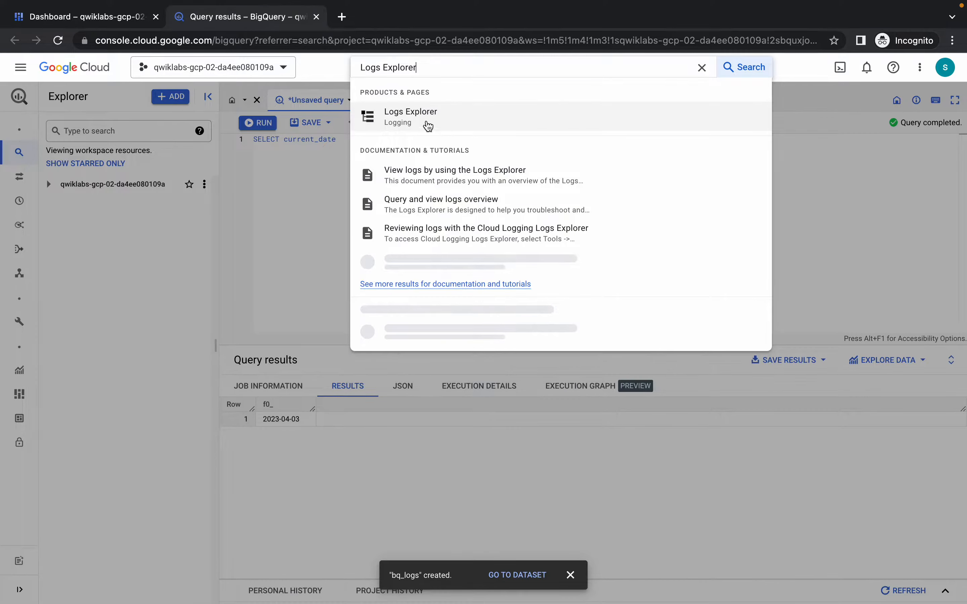
left_click(428, 126, "super")
left_click(390, 27)
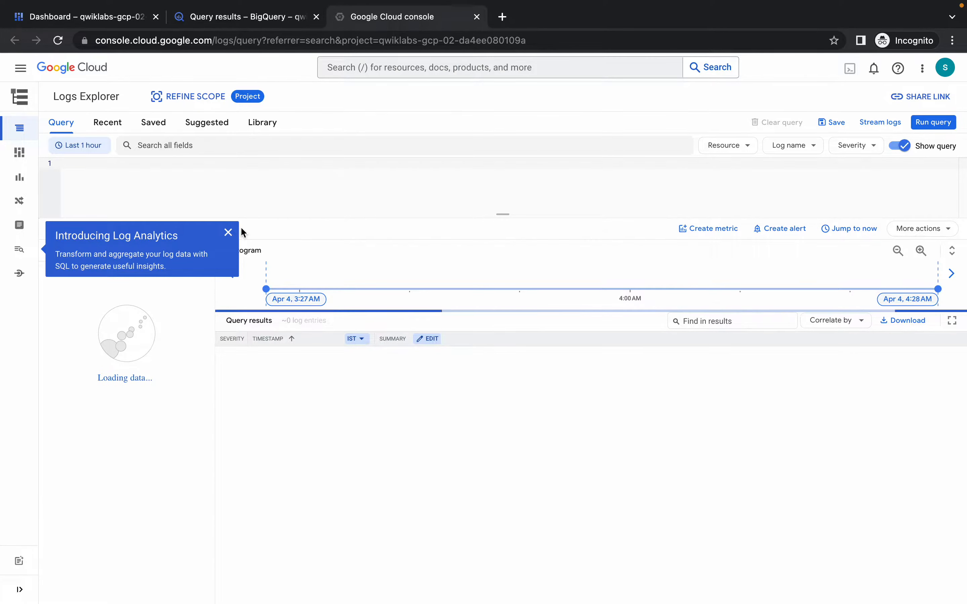
Dismiss the Log Analytics introduction and query the logs with the resource type filtered to BigQuery.
left_click(229, 234)
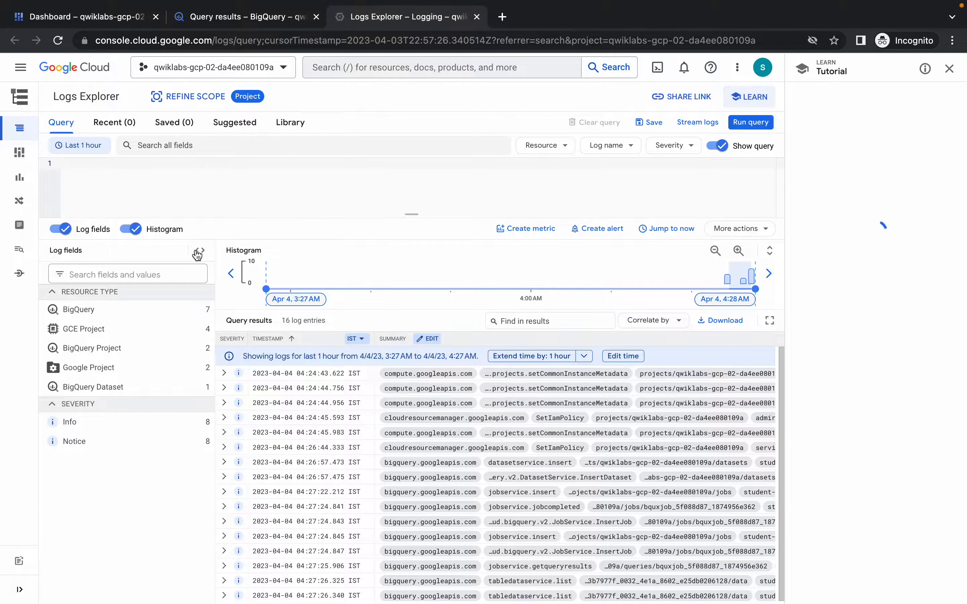
left_click(78, 310)
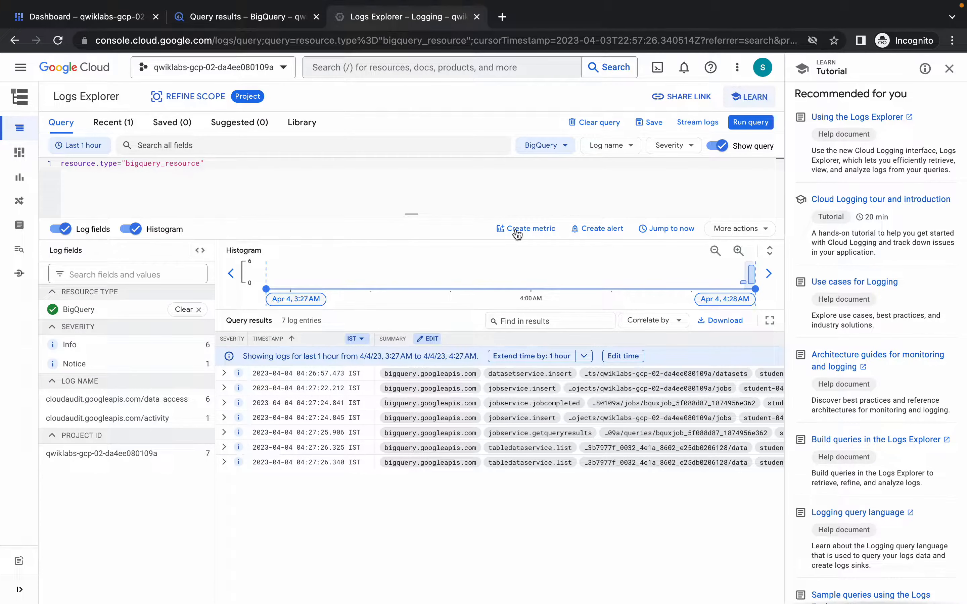
left_click(748, 123)
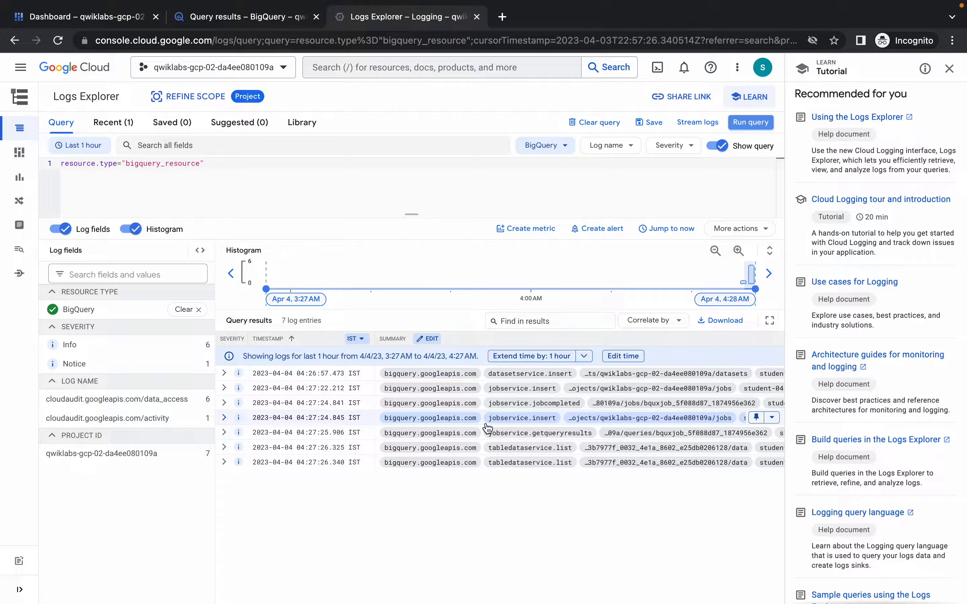
Filter the log entries to those matching the method name jobservice.jobcompleted and run the query.
scroll(486, 425, "up", 3)
scroll(487, 427, "up", 5)
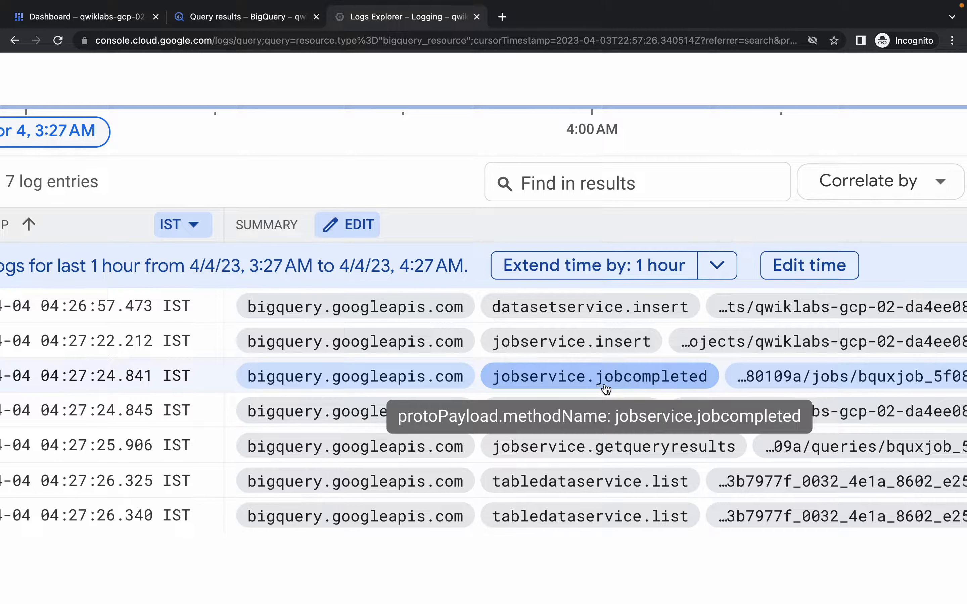
left_click(577, 384)
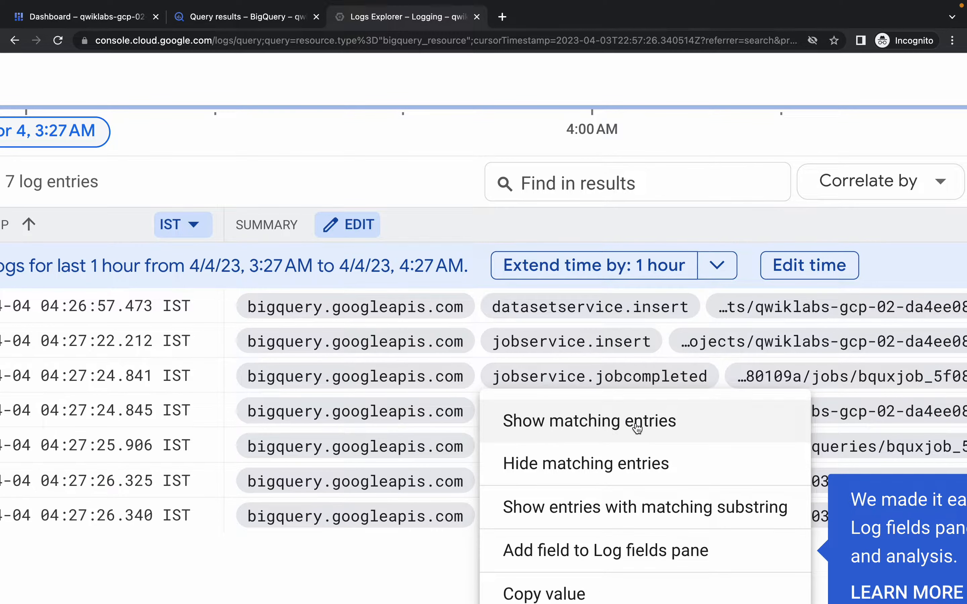
left_click(601, 427)
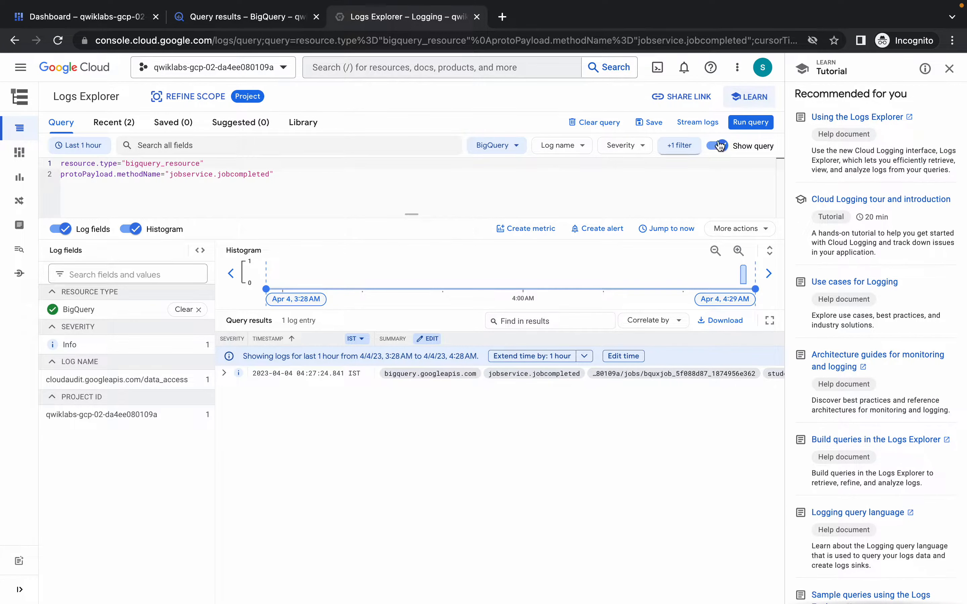
left_click(758, 127)
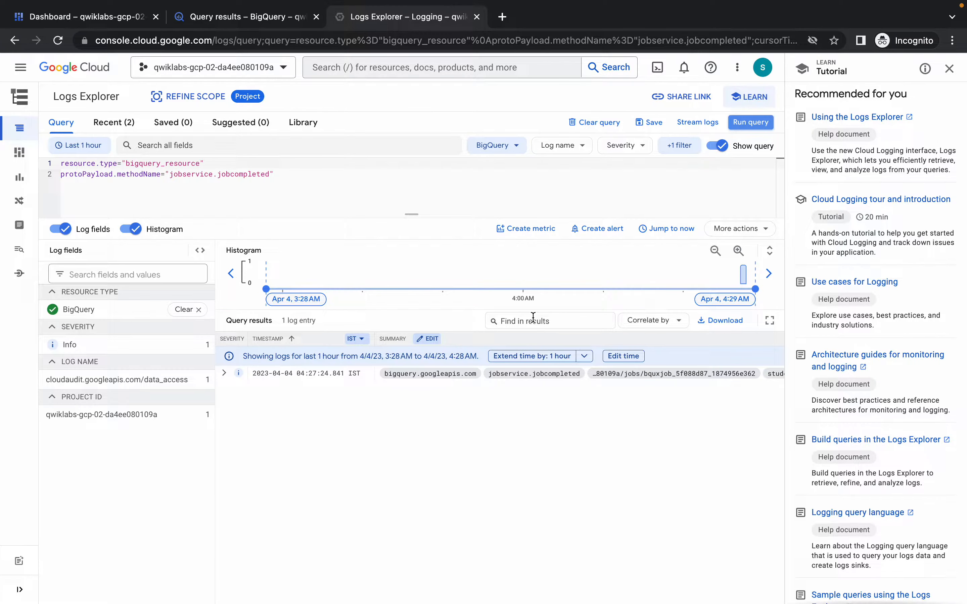
Start creating a sink from the filtered log query and copy the sink name JobComplete from the lab instructions.
left_click(736, 229)
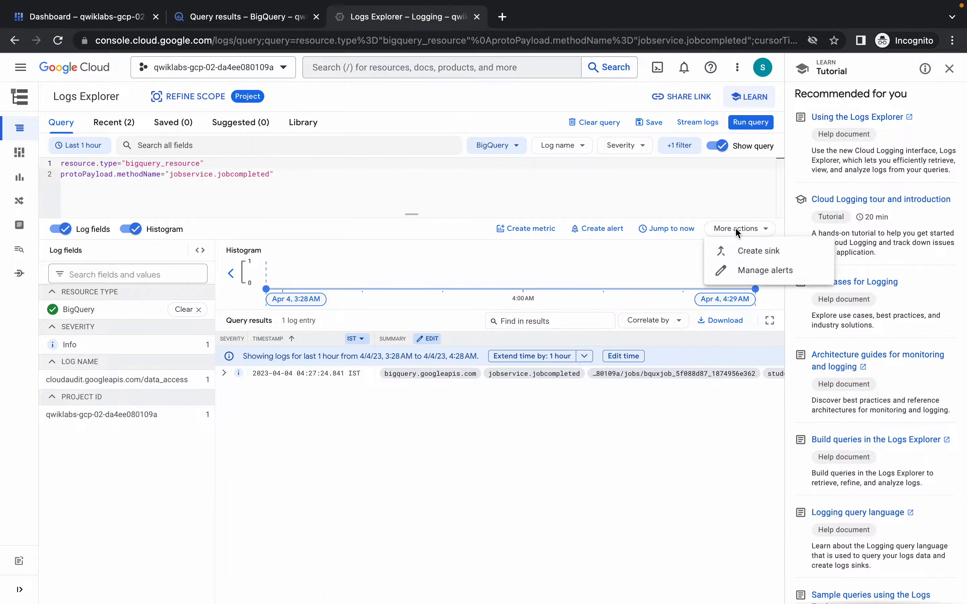
left_click(752, 258)
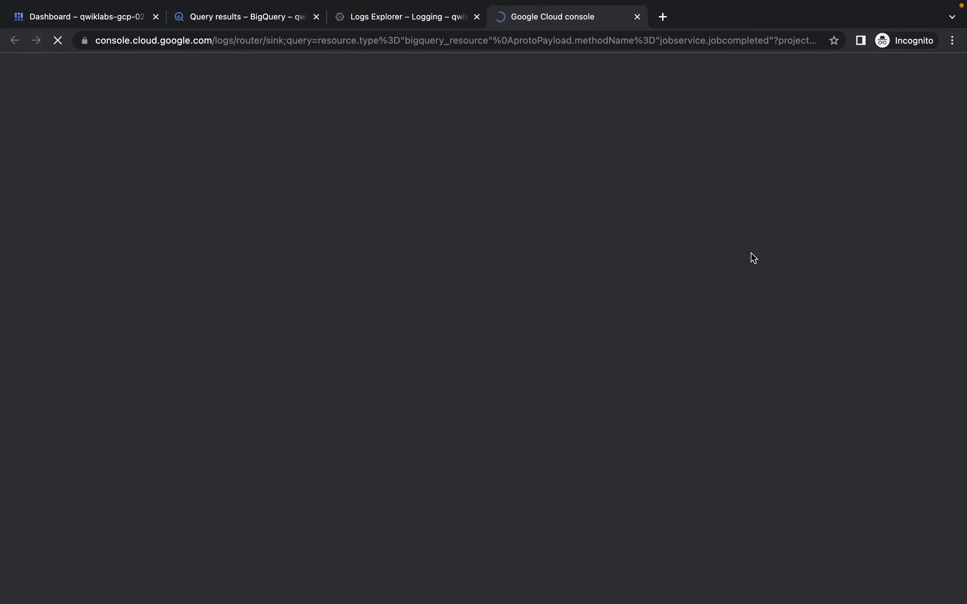
key("ctrl+Left")
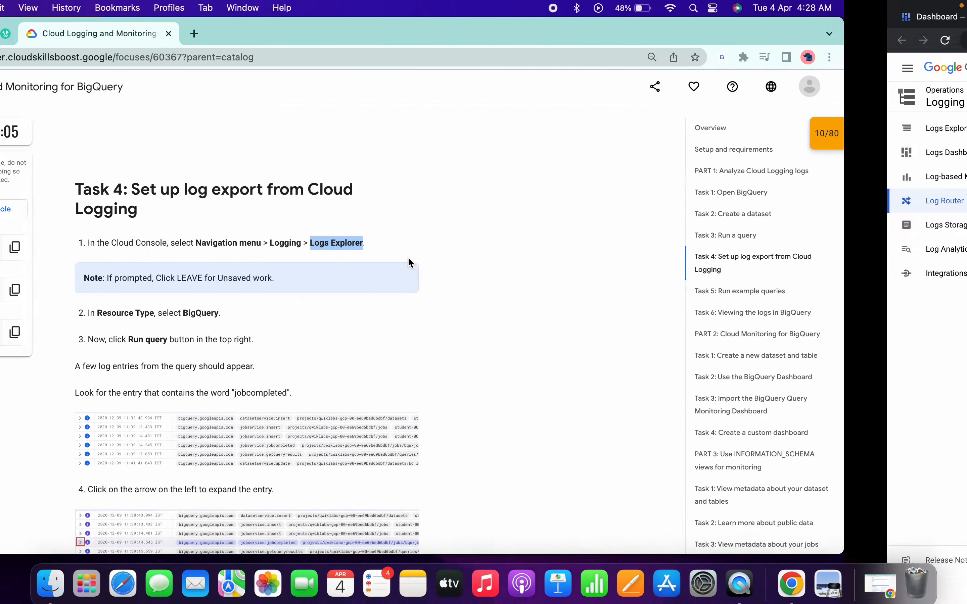
scroll(427, 334, "down", 10)
scroll(426, 331, "down", 15)
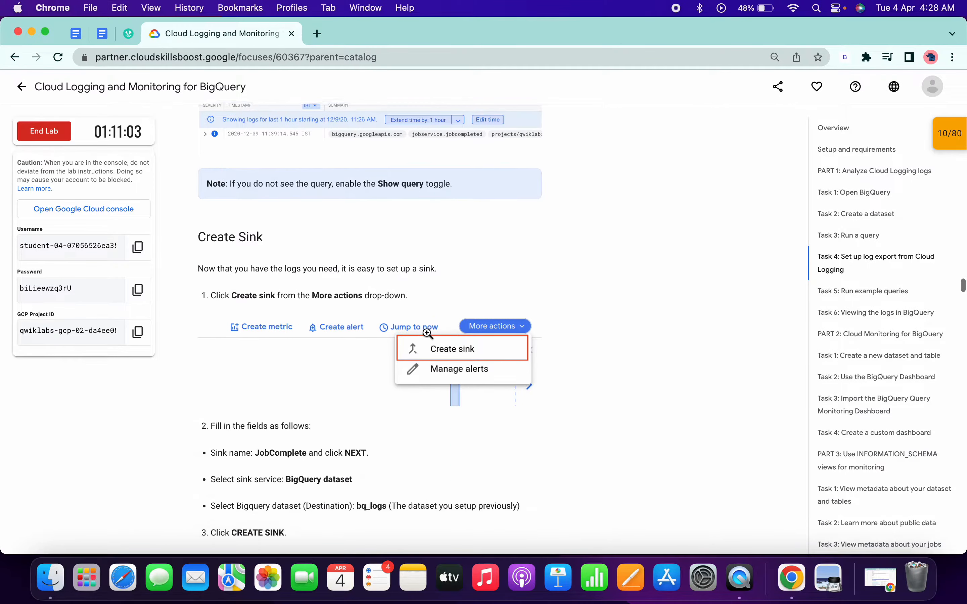
scroll(426, 331, "up", 2)
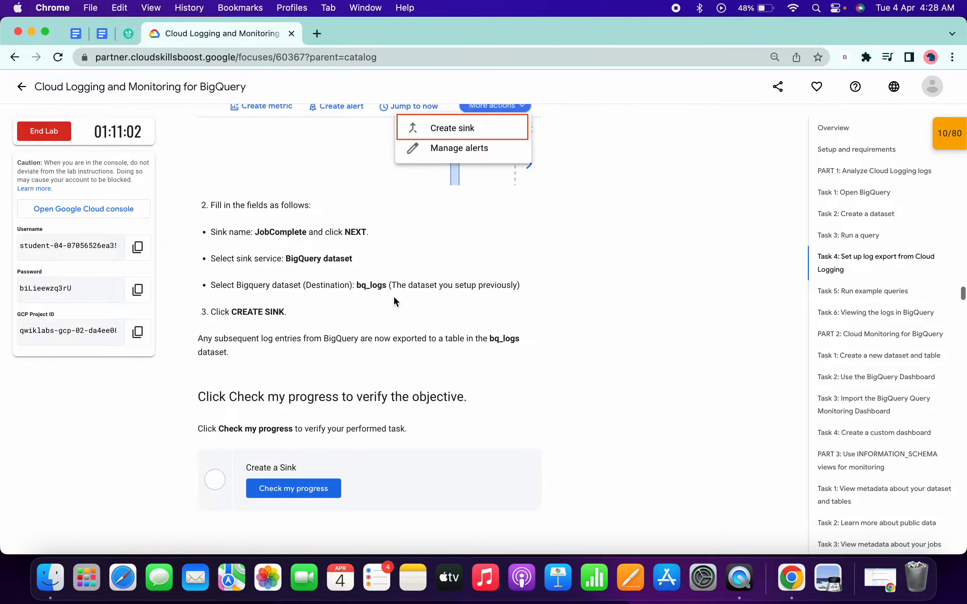
double_click(271, 232)
key("ctrl+c")
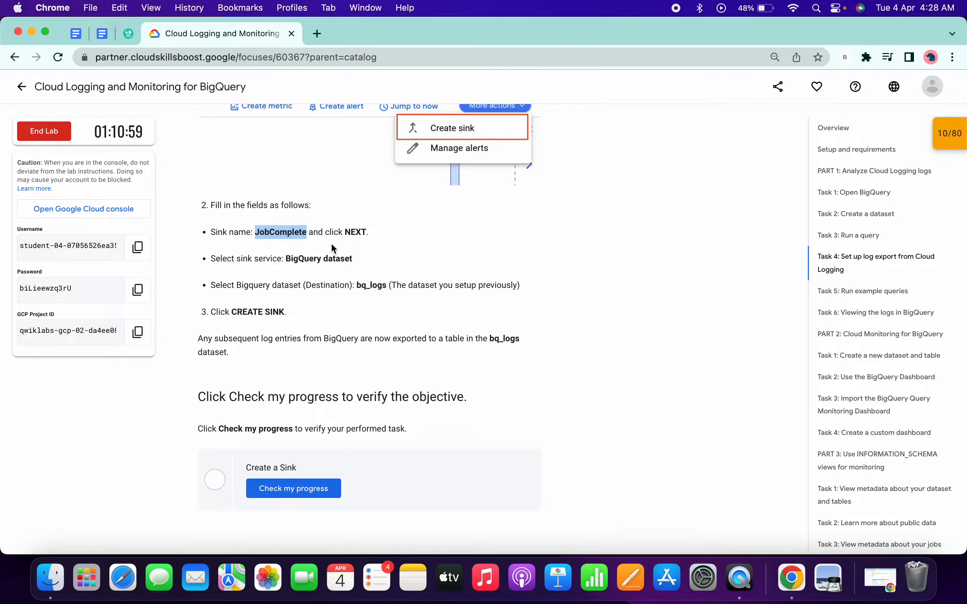
Return to the console, name the sink JobComplete and continue to the sink destination settings.
key("ctrl+Right")
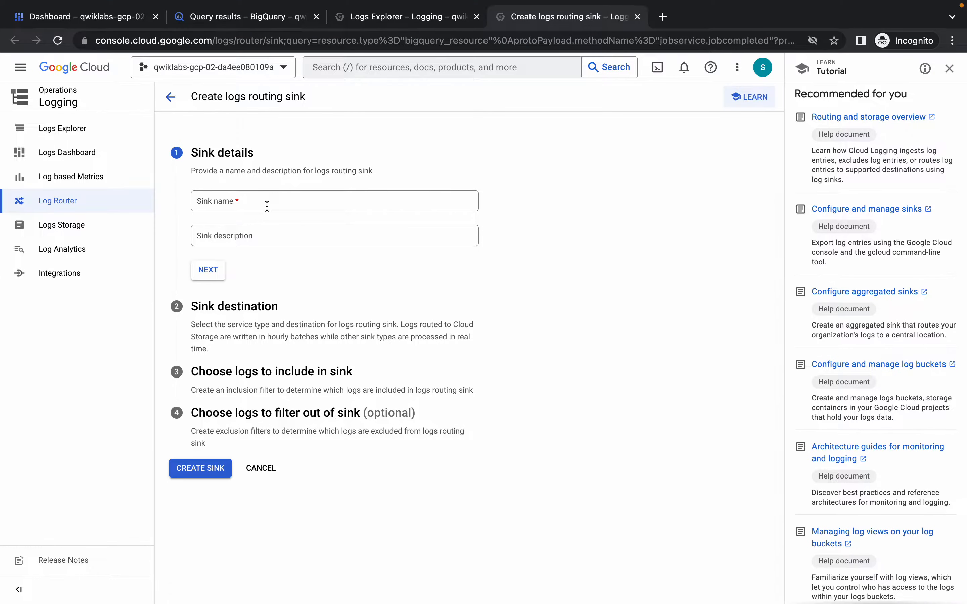
left_click(267, 206)
key("ctrl+v")
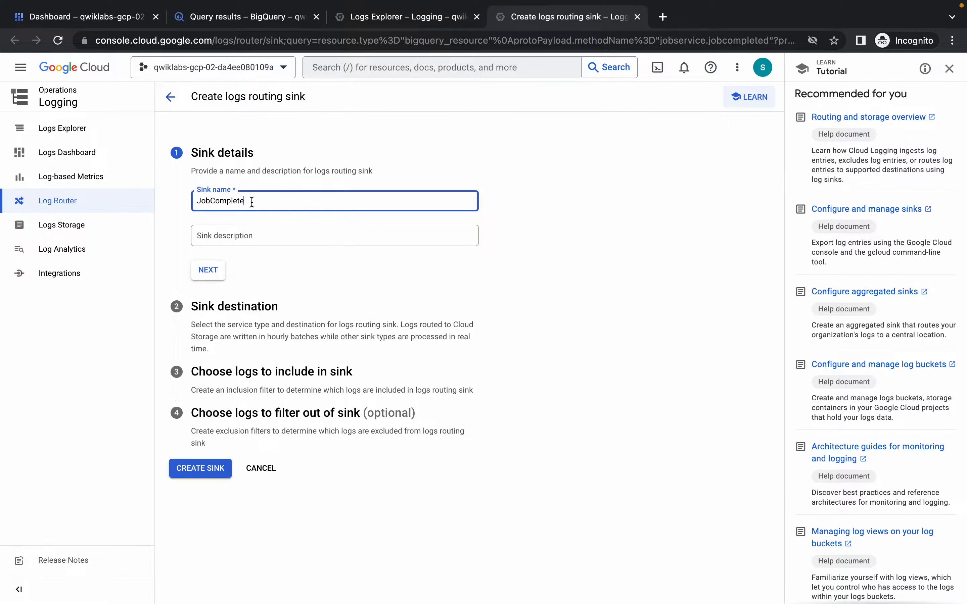
left_click(213, 279)
Set the sink service to BigQuery dataset with bq_logs as the destination and create the sink.
left_click(256, 293)
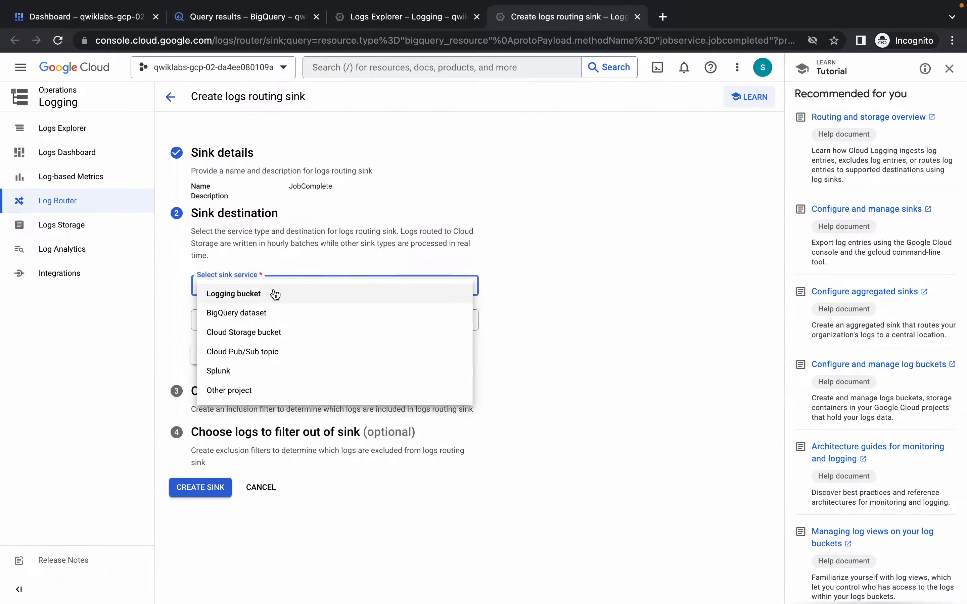
left_click(225, 319)
left_click(244, 325)
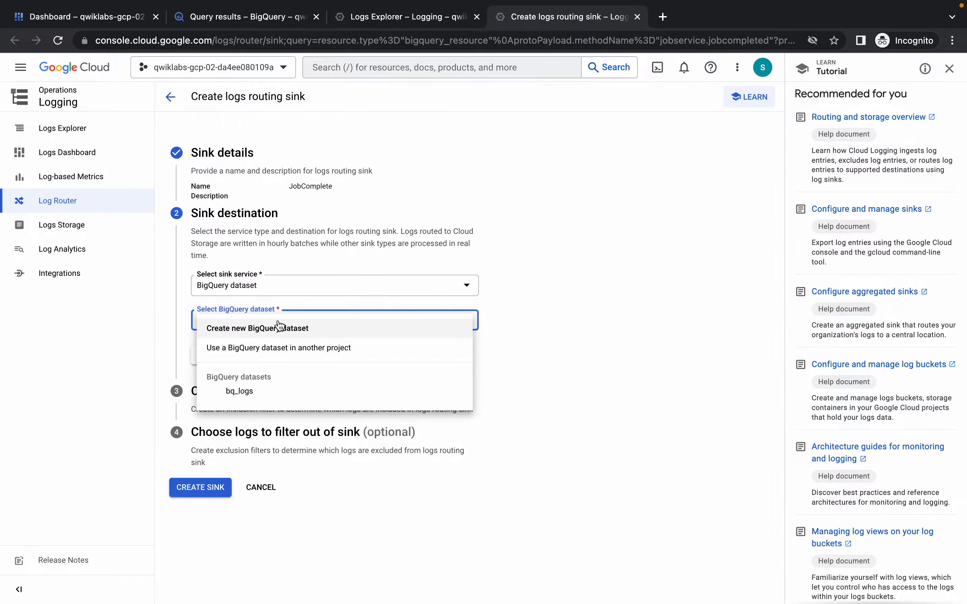
left_click(240, 391)
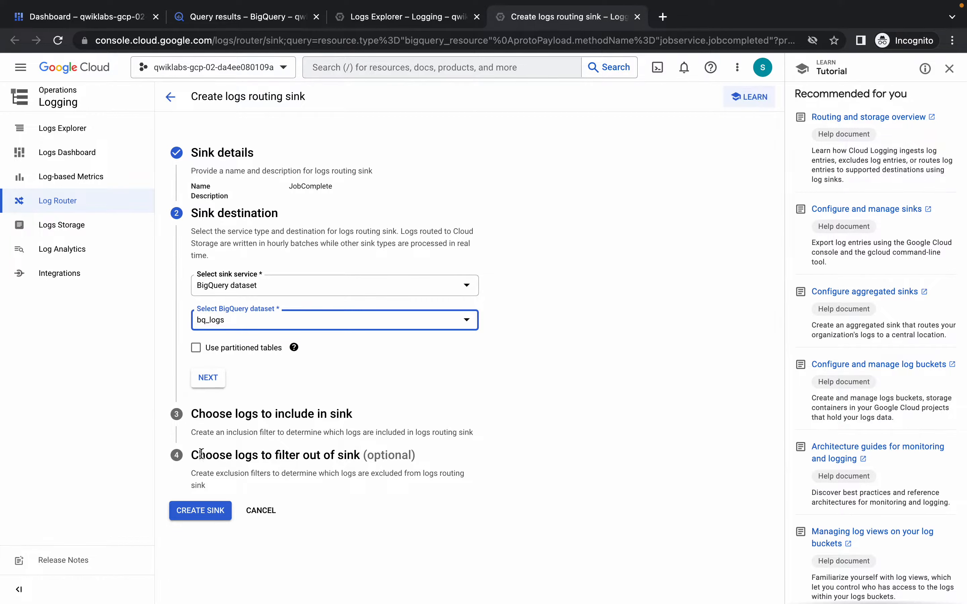
left_click(208, 512)
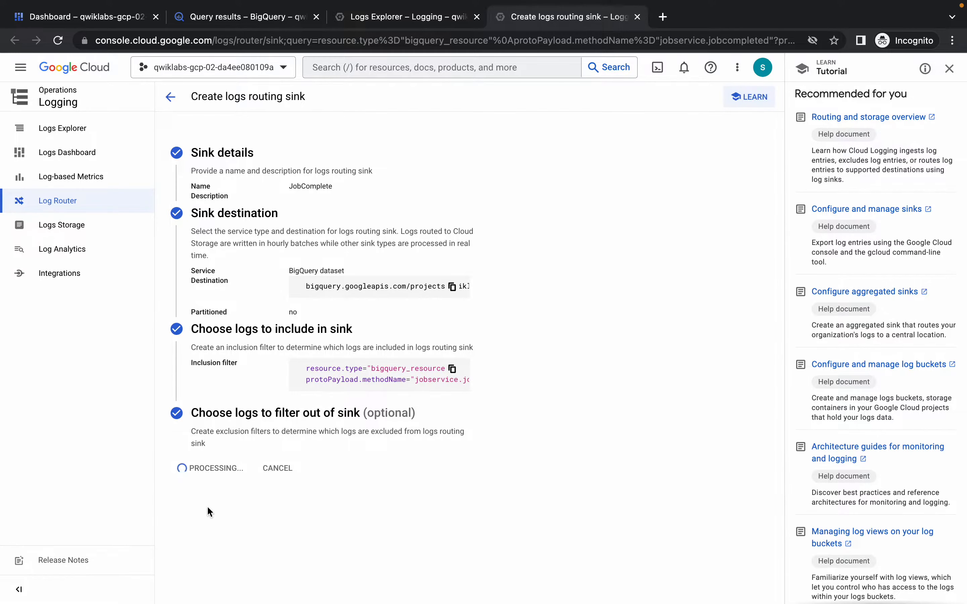
Return to the lab page, check the progress of the "Create a Sink" task and go on to Task 5.
key("ctrl+Left")
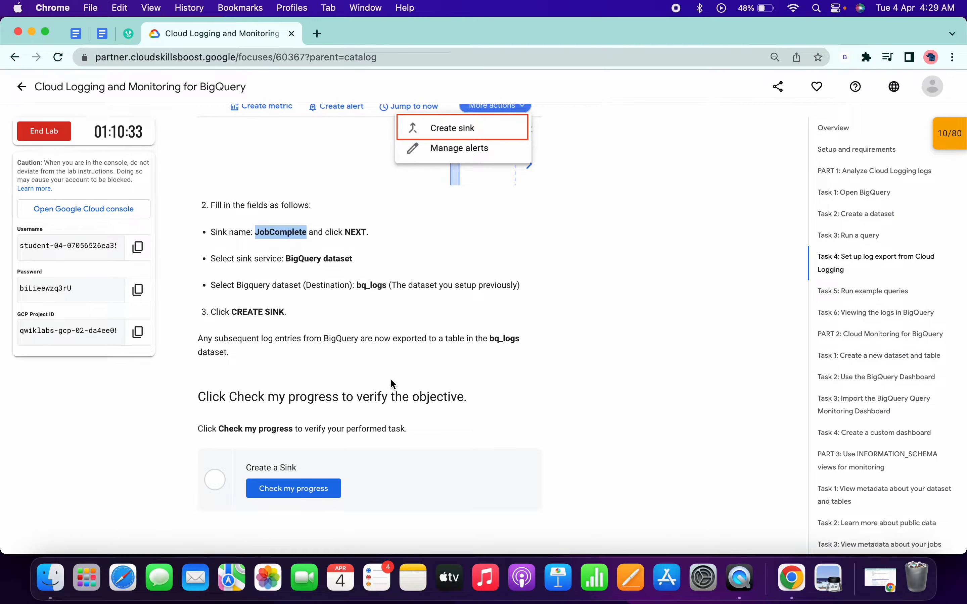
scroll(391, 384, "down", 5)
left_click(299, 325)
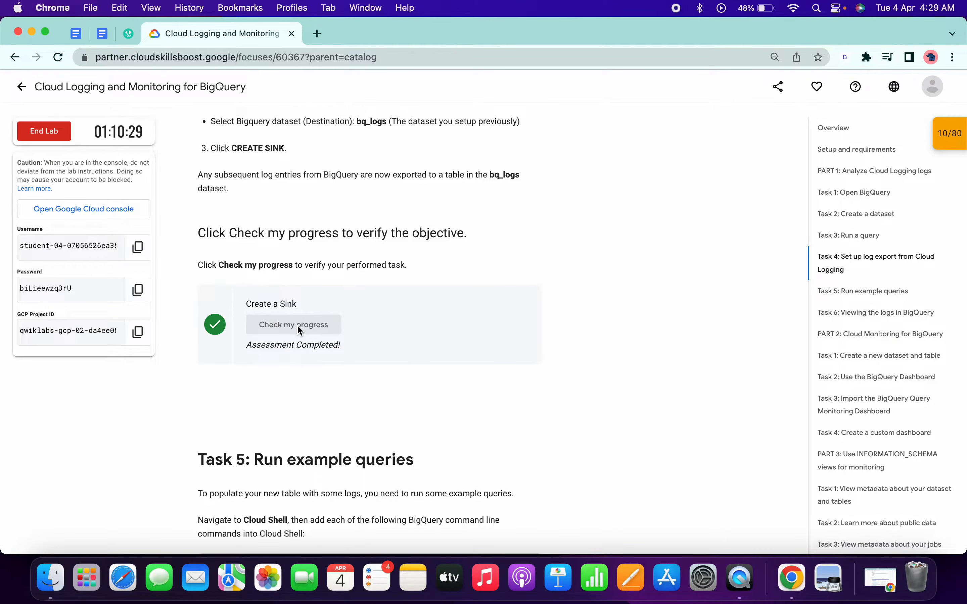
scroll(296, 325, "down", 4)
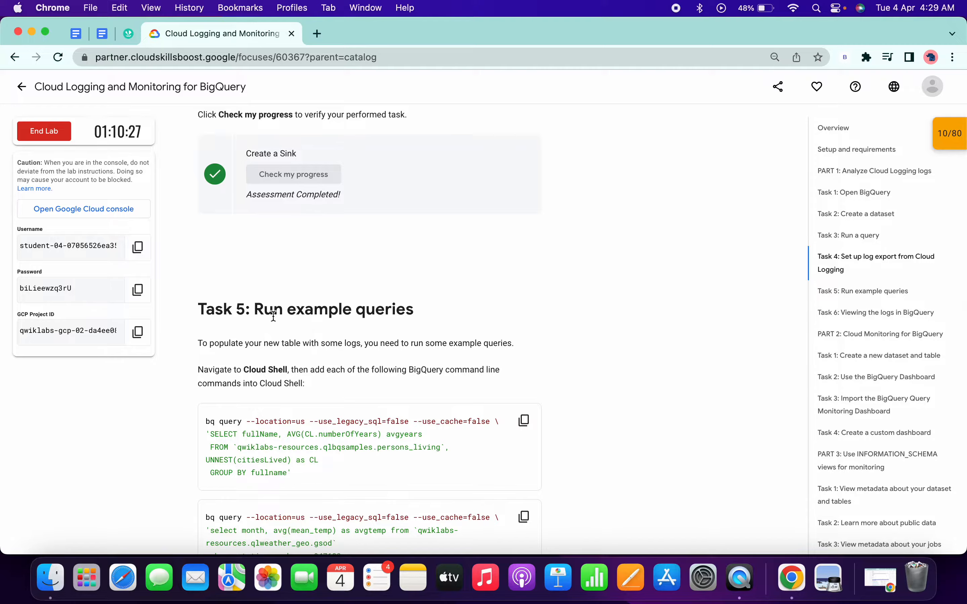
Activate Cloud Shell from the console's Dashboard page, enlarge it to full height, accept its introduction and collapse the navigation menu.
key("ctrl+Right")
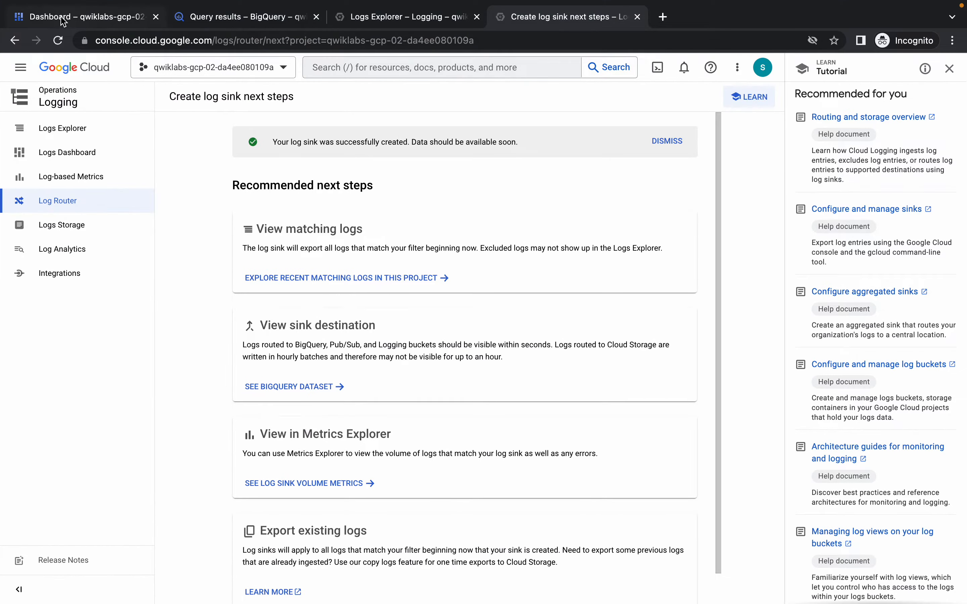
left_click(62, 18)
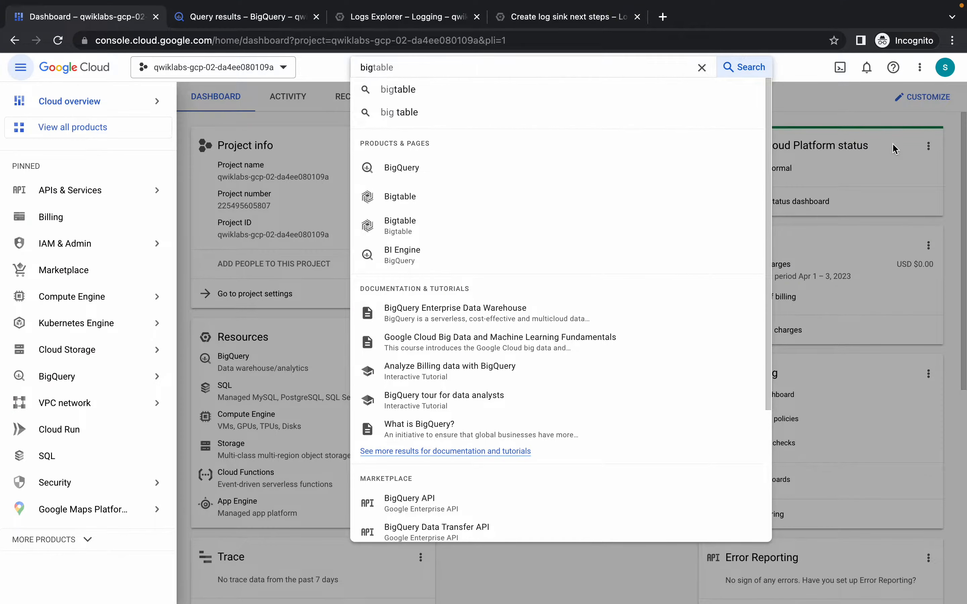
left_click(839, 69)
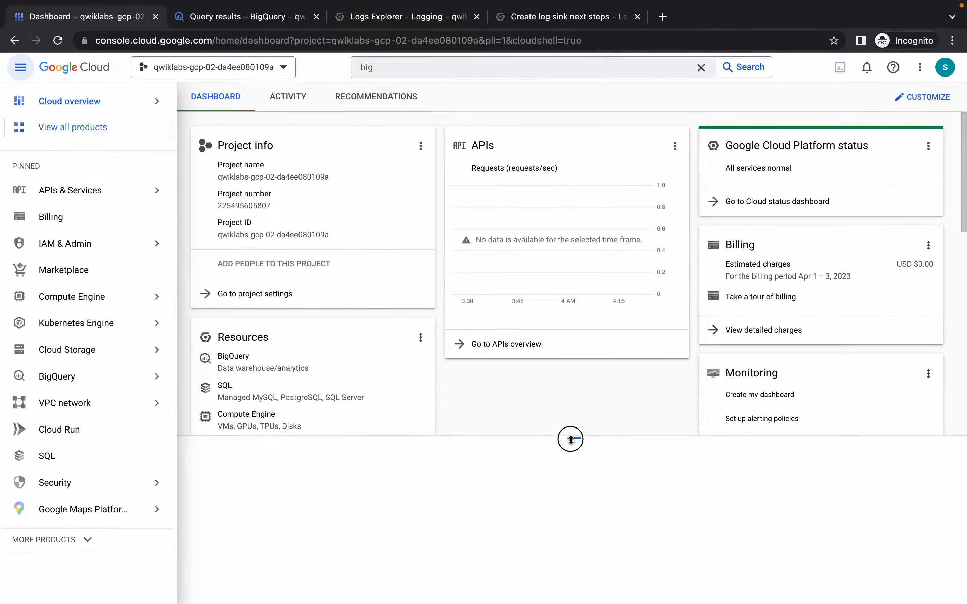
left_click_drag(571, 438, 559, 84)
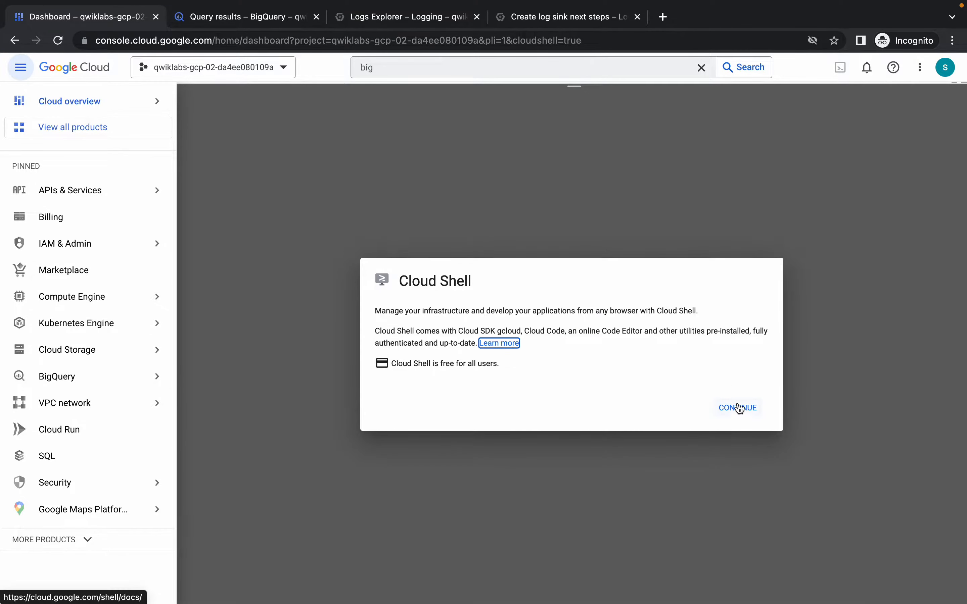
left_click(740, 408)
left_click(24, 69)
Copy the first Task 5 query, averaging years lived per fullName, and run it in Cloud Shell after dismissing the session tip.
key("ctrl+Left")
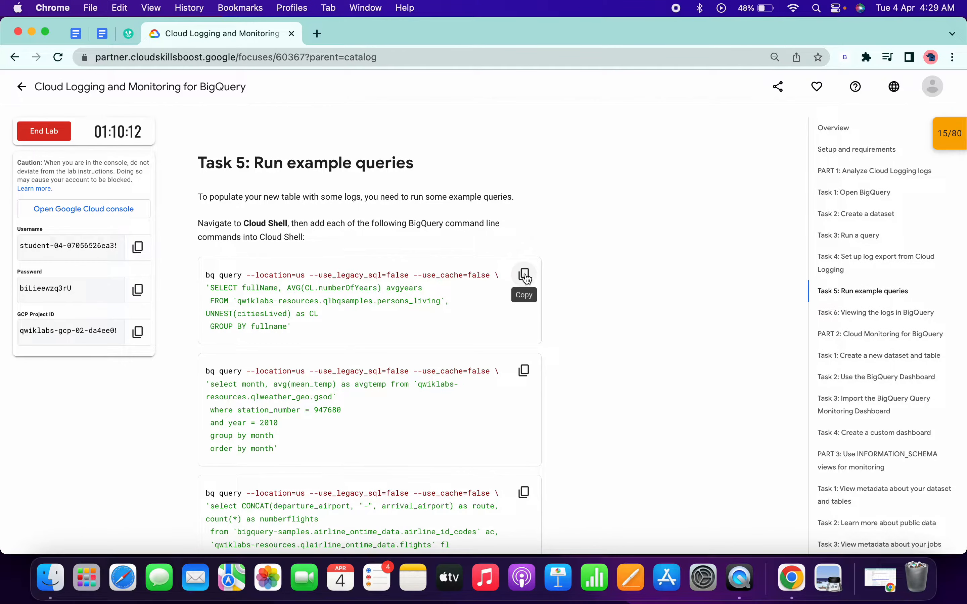
left_click(525, 275)
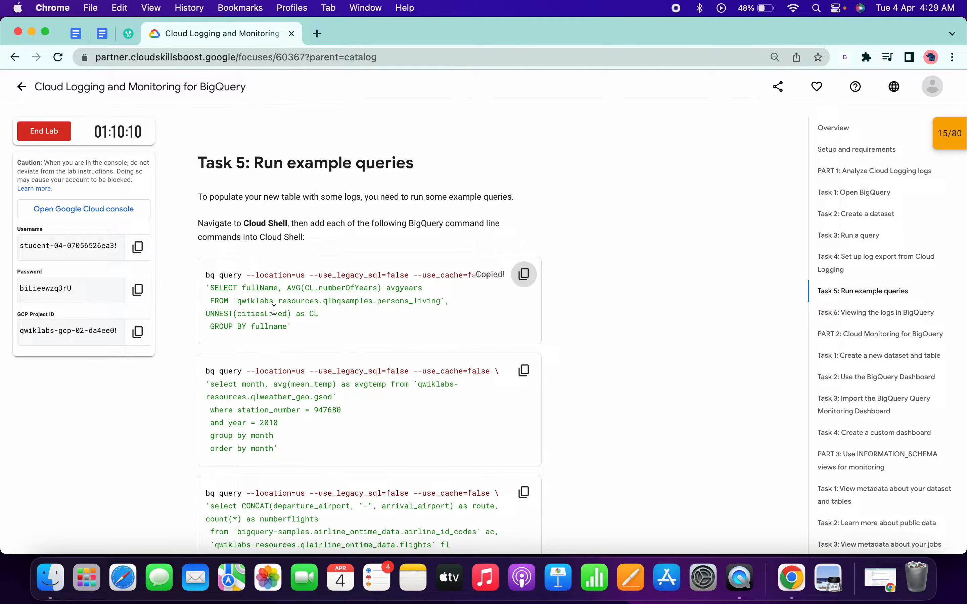
key("ctrl+Right")
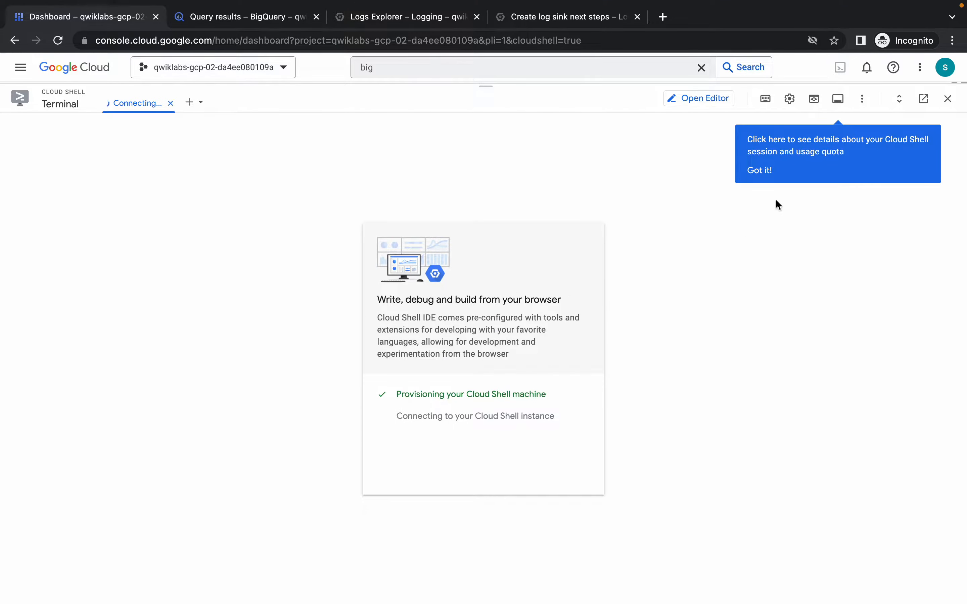
left_click(758, 171)
key("super+v")
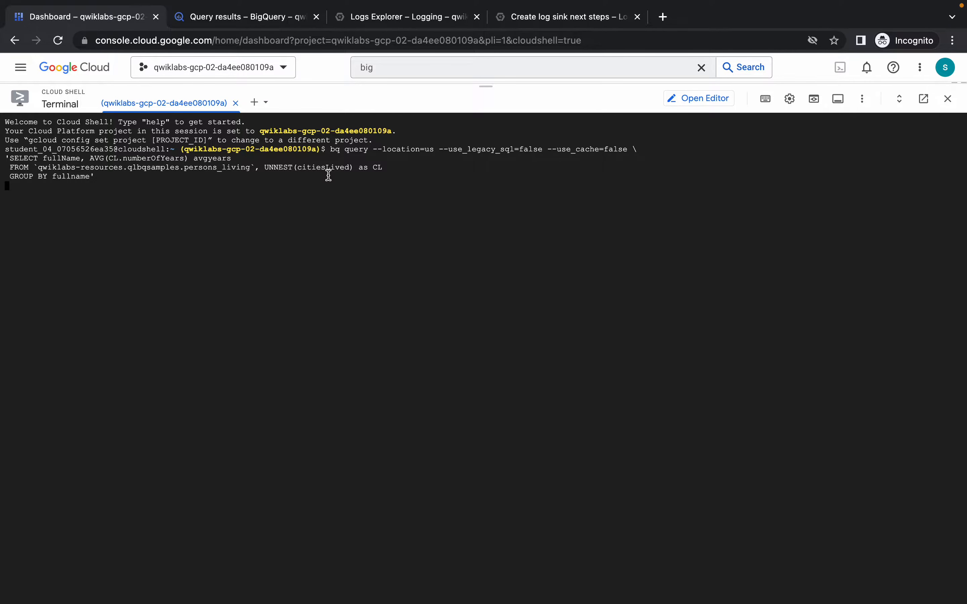
Copy the second Task 5 query, averaging monthly temperature for station 947680 in 2010, and run it in Cloud Shell.
key("ctrl+Left")
scroll(345, 287, "down", 4)
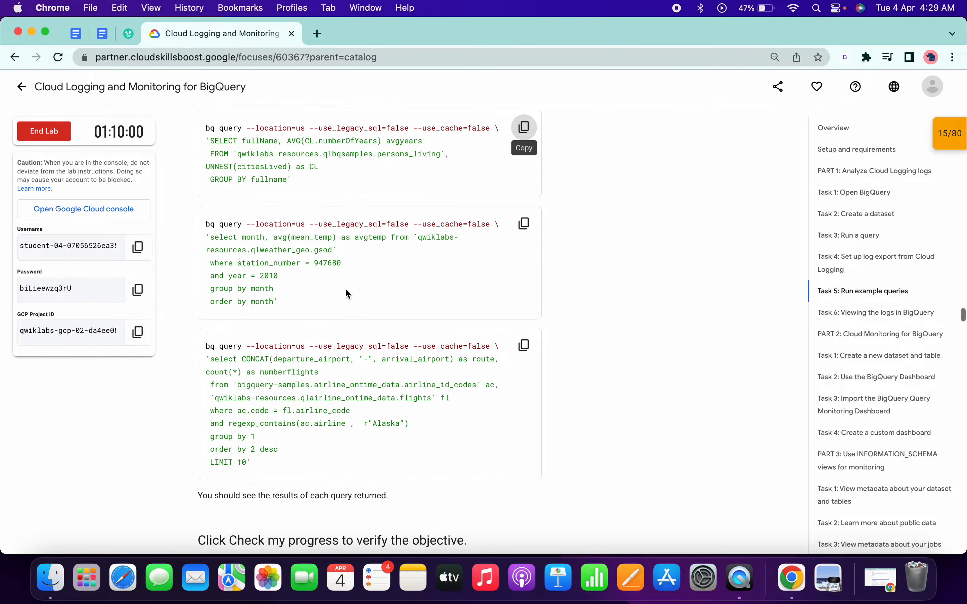
key("ctrl+Right")
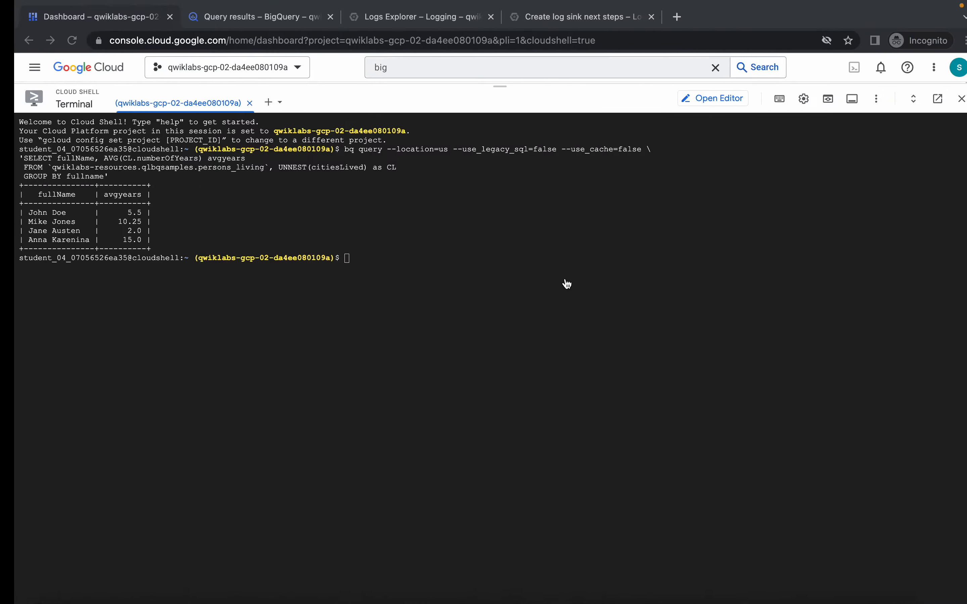
key("super+v")
key("Return")
Copy the third Task 5 query, counting Alaska airline flights by route, and run it in Cloud Shell.
key("ctrl+Left")
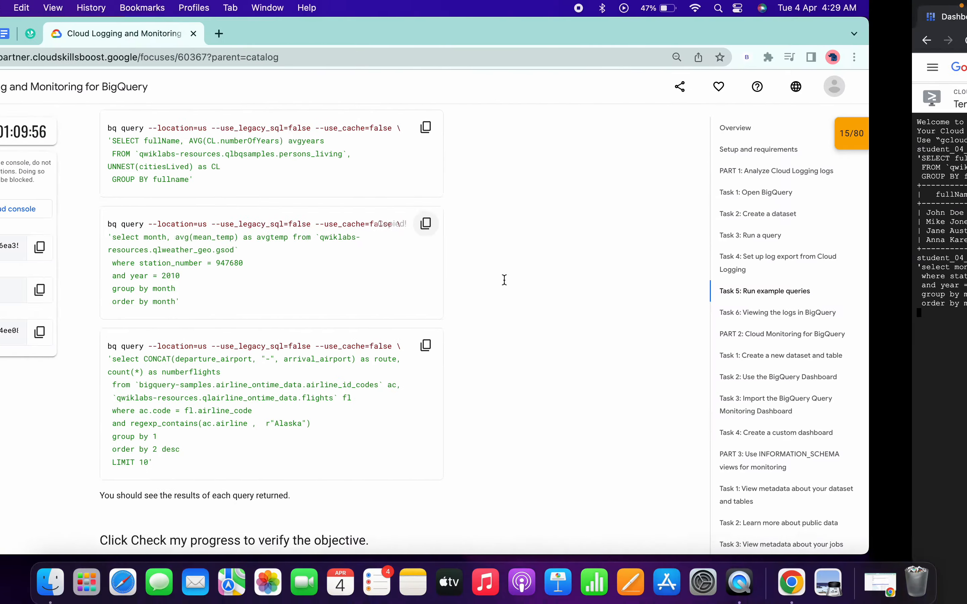
scroll(376, 268, "down", 5)
left_click(525, 248)
key("ctrl+Right")
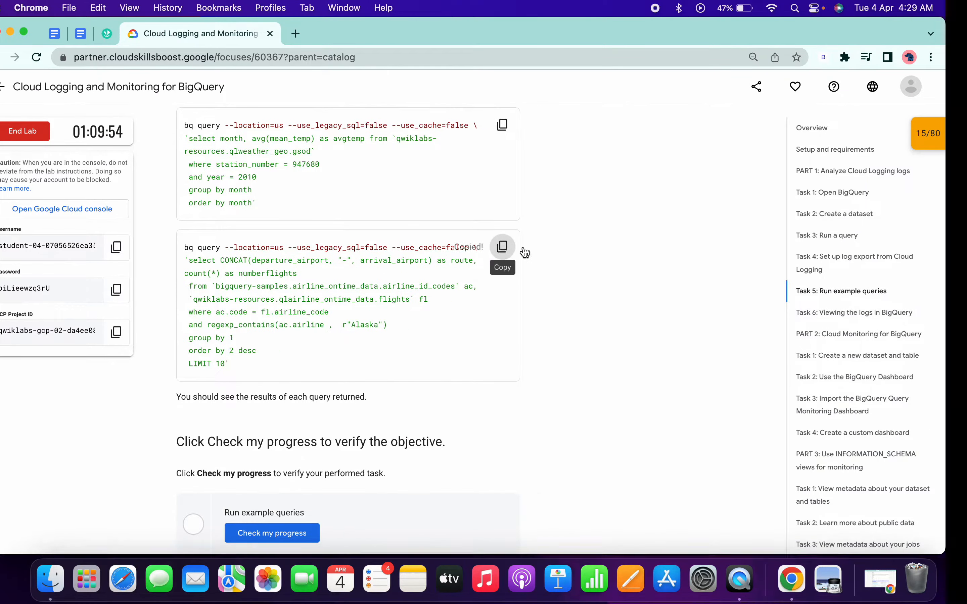
key("super+v")
key("Return")
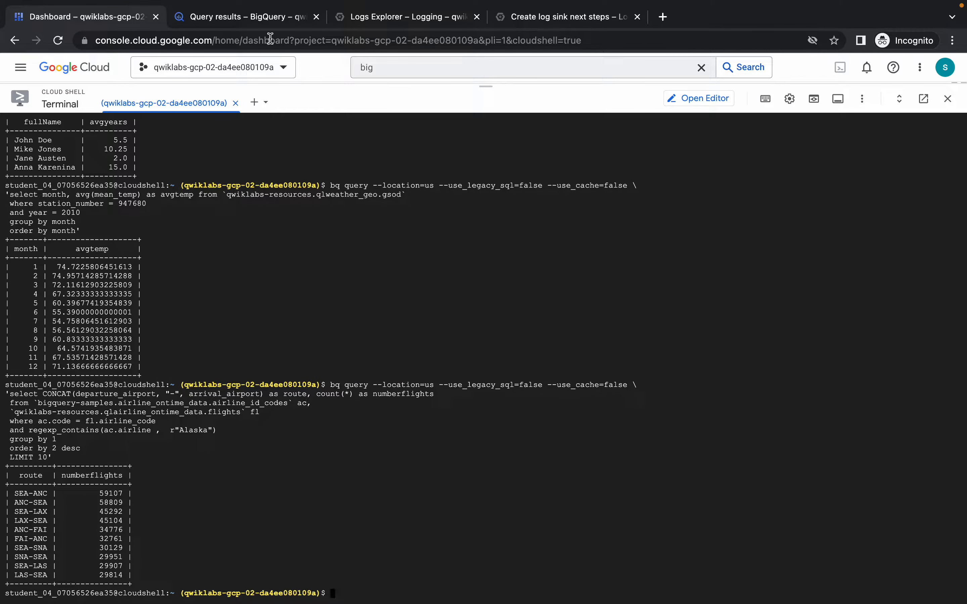
Switch to the BigQuery console page and reload it, discarding the unsaved query.
left_click(234, 18)
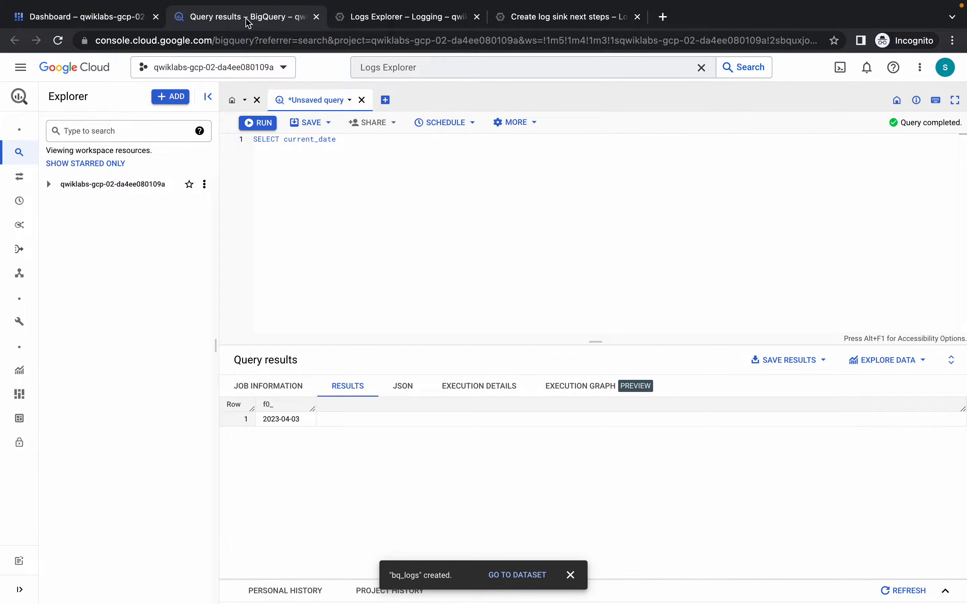
left_click(62, 44)
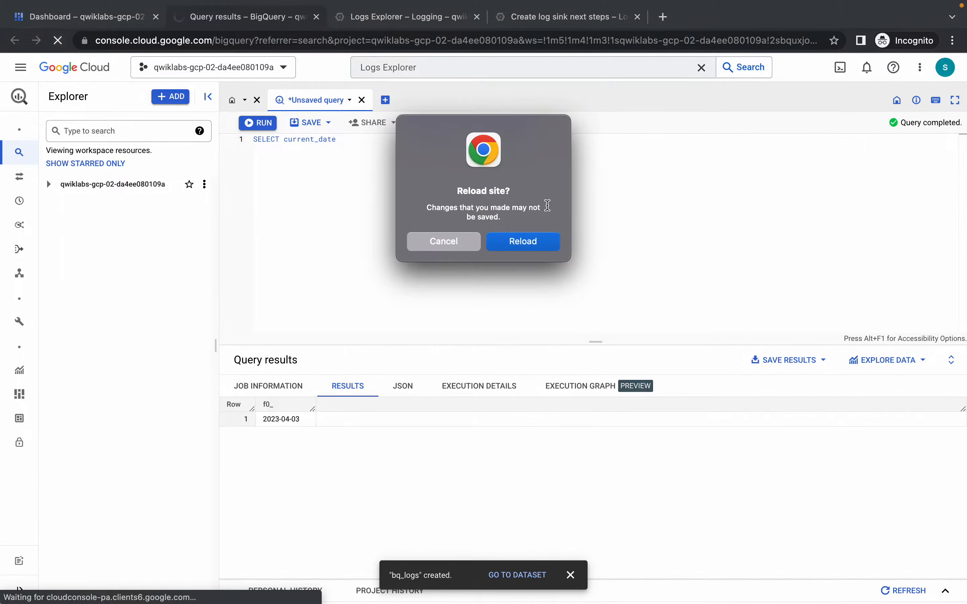
left_click(516, 239)
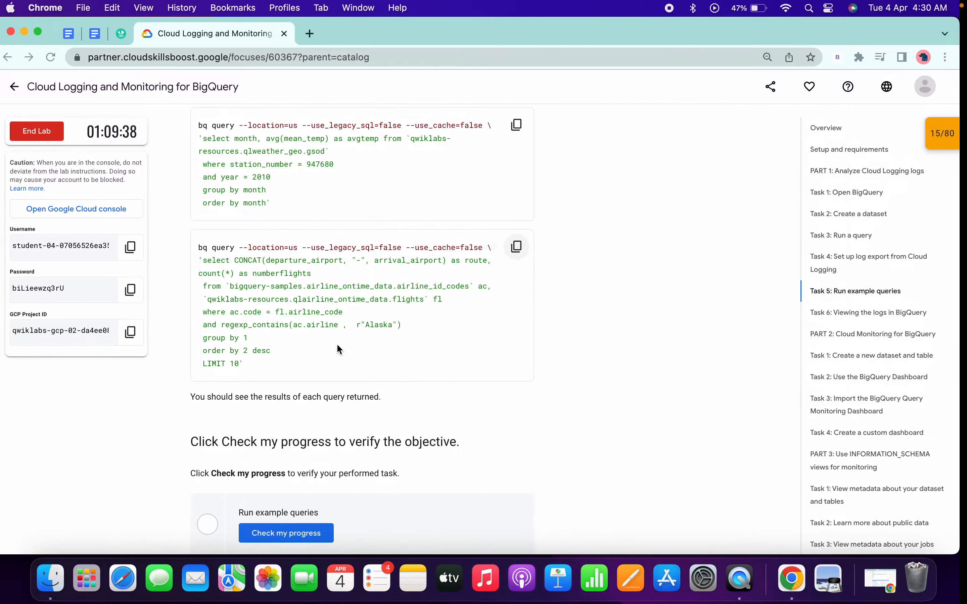
Check the progress of the "Run example queries" task on the lab page and go on to the Task 6 instructions.
scroll(320, 380, "down", 3)
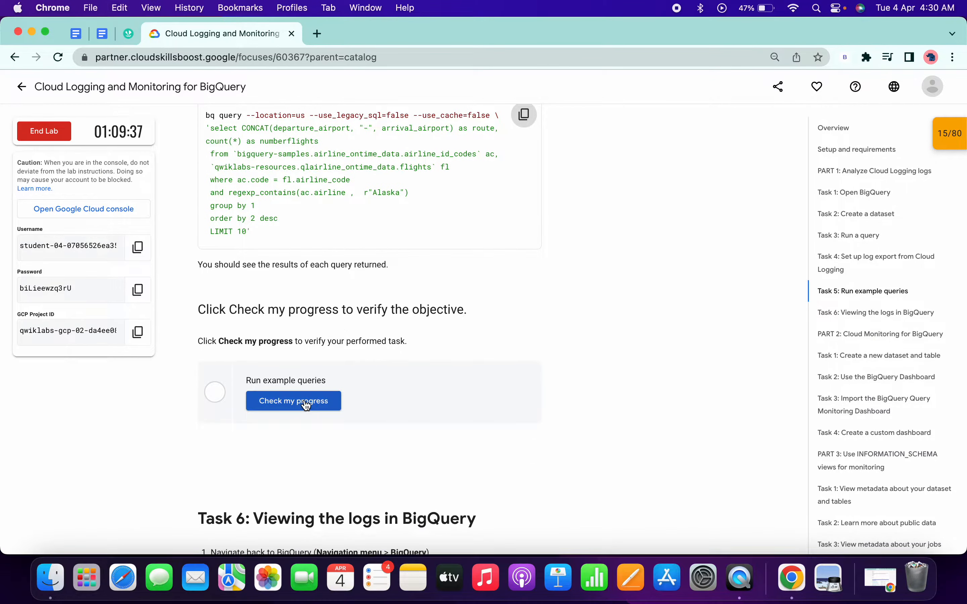
left_click(307, 405)
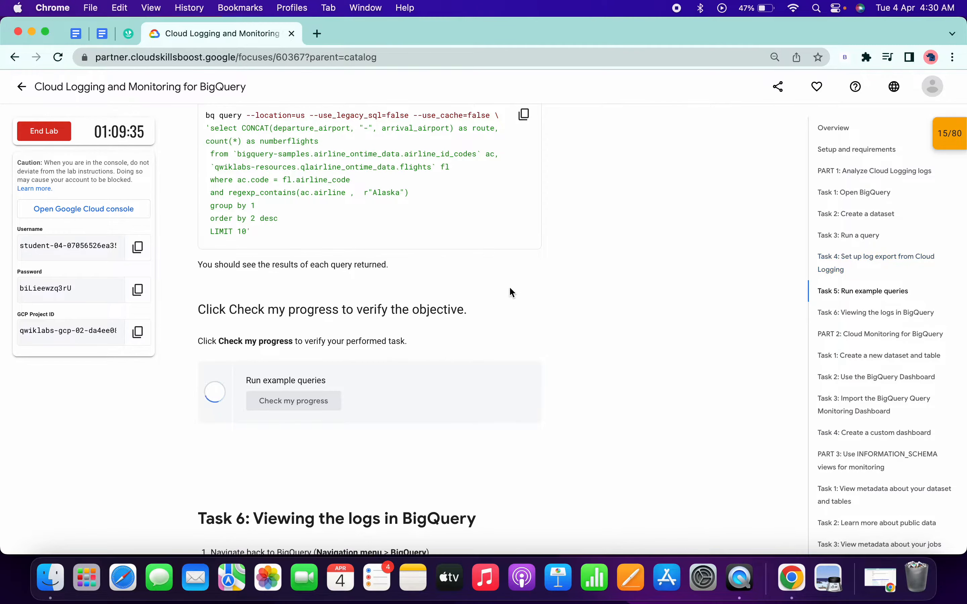
scroll(471, 330, "down", 6)
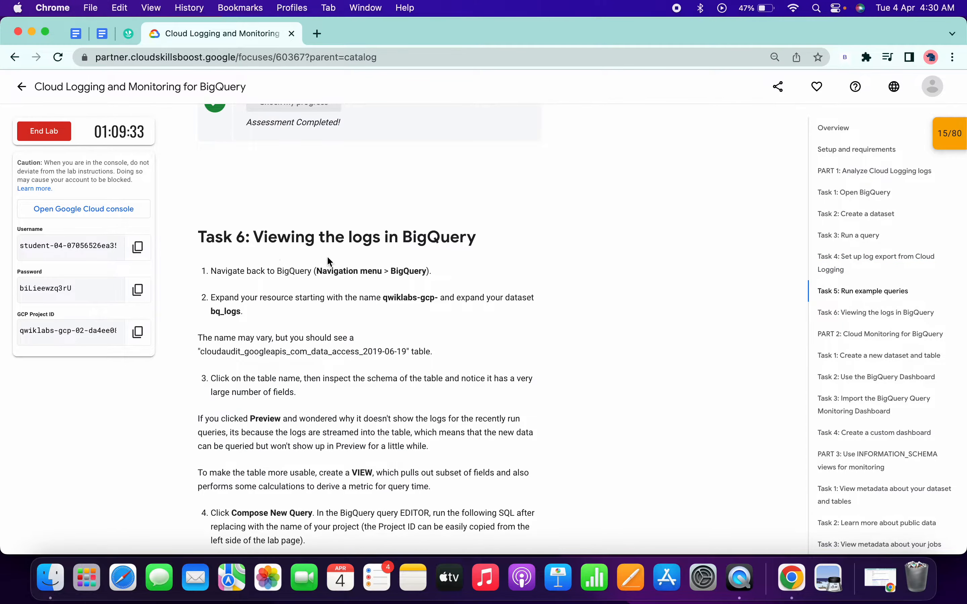
Copy the Task 6 query creating the bq_logs.v_querylogs view and put it in the BigQuery editor in place of the existing query.
scroll(327, 261, "down", 4)
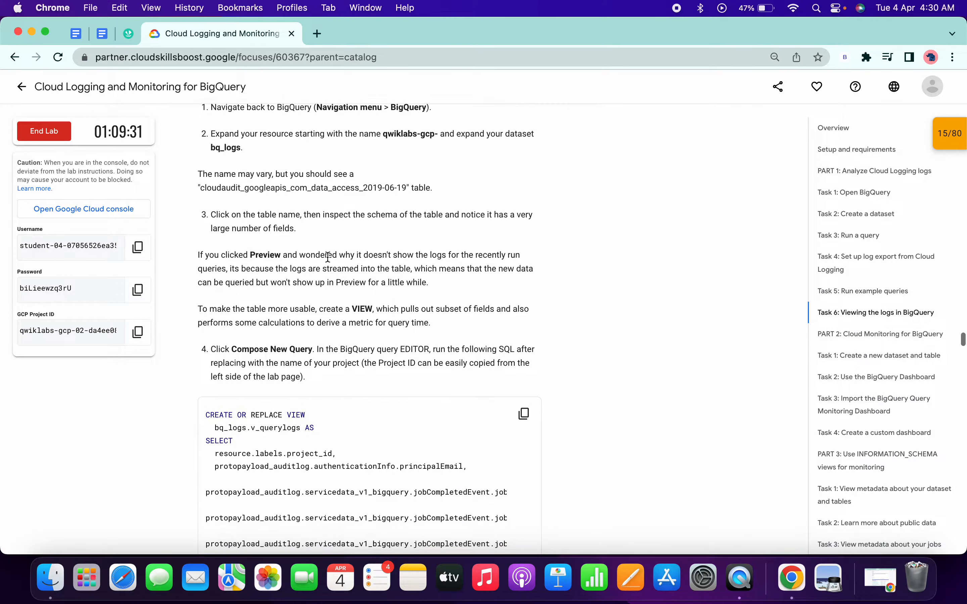
scroll(395, 311, "down", 3)
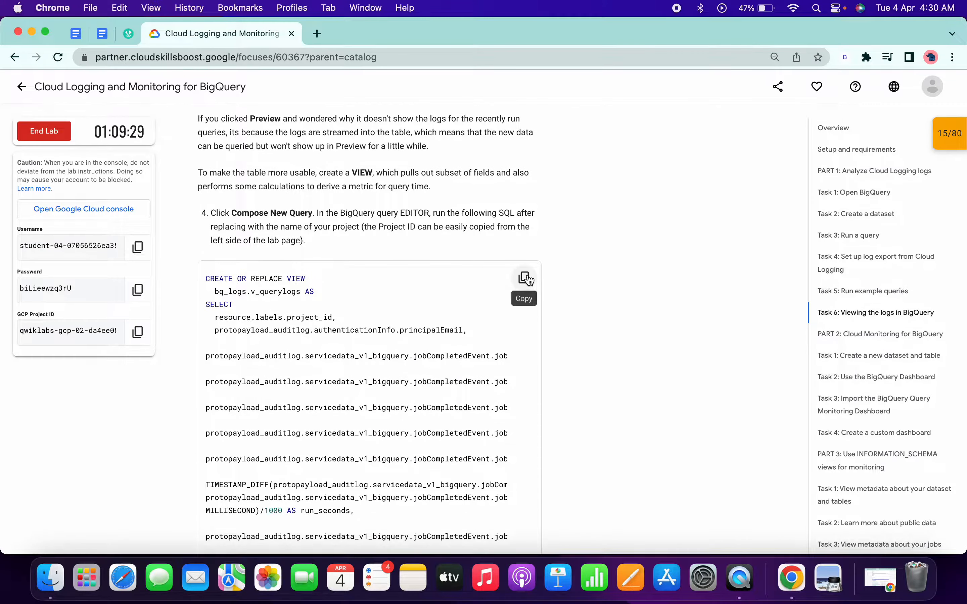
left_click(525, 277)
key("super+Tab")
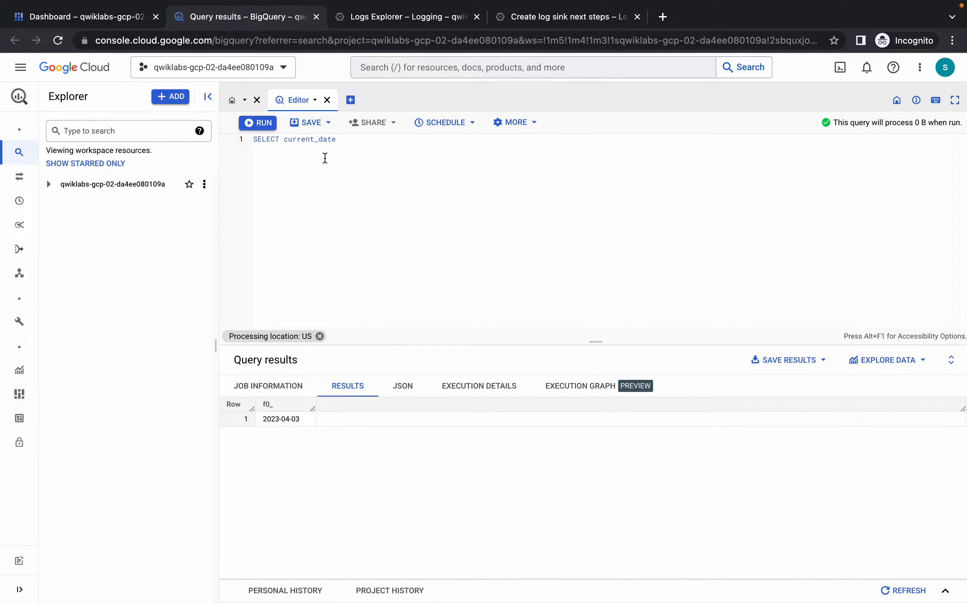
key("ctrl+a")
key("BackSpace")
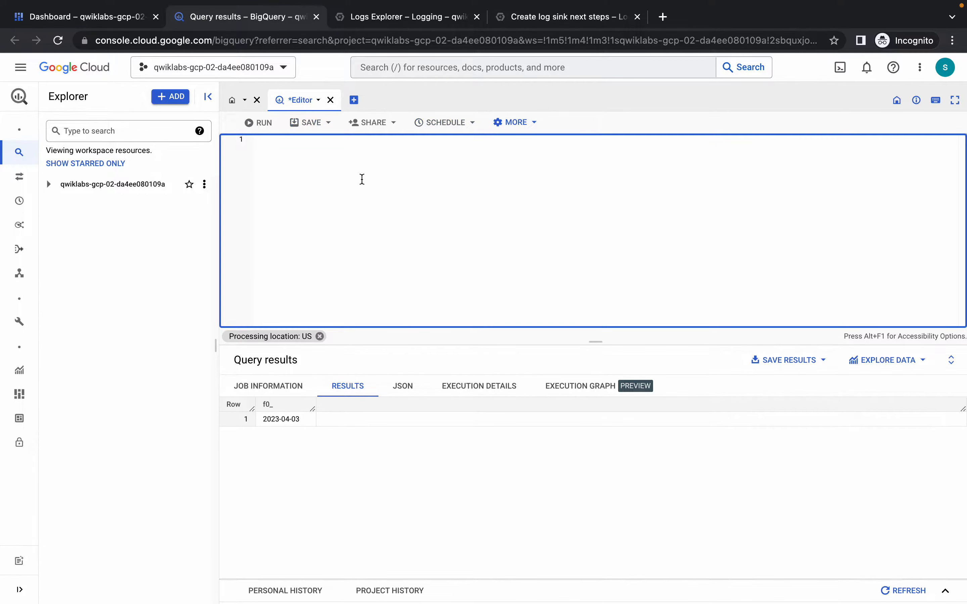
key("ctrl+v")
Replace the <YOUR-PROJECT-ID> placeholder in the FROM clause with the lab's GCP Project ID and run the query that creates the view.
key("ctrl+Left")
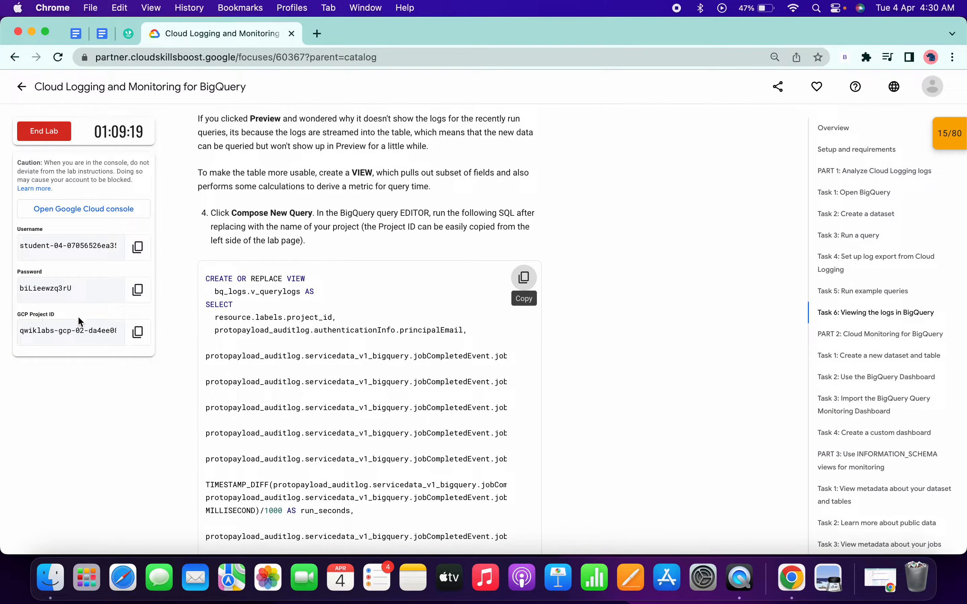
left_click(137, 331)
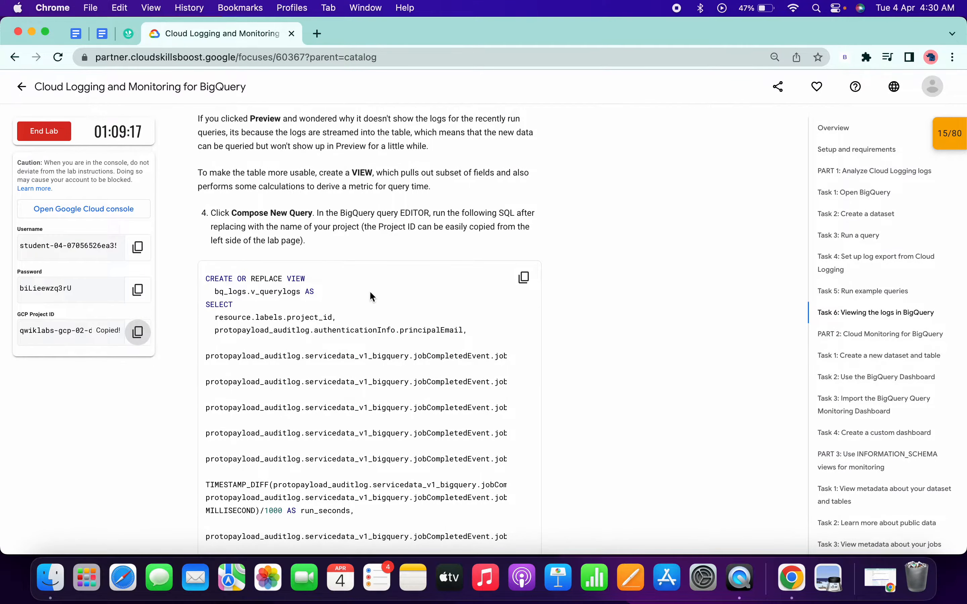
key("ctrl+Right")
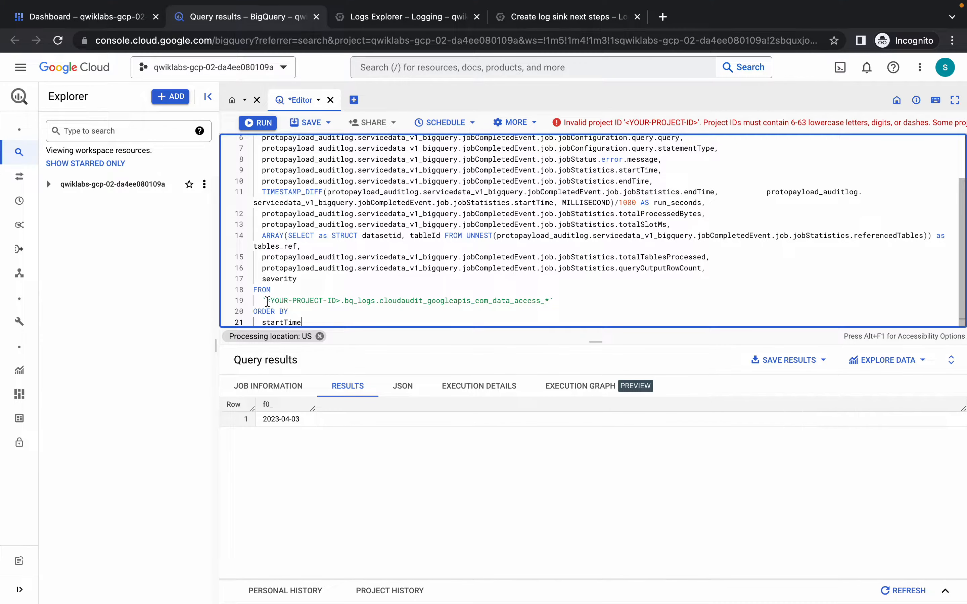
left_click_drag(267, 300, 340, 301)
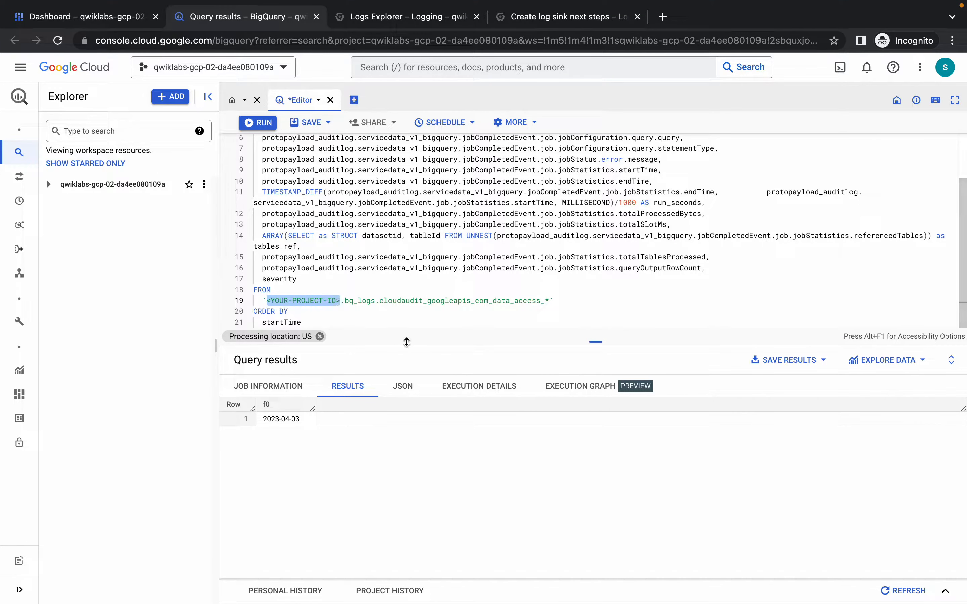
key("BackSpace")
key("ctrl+v")
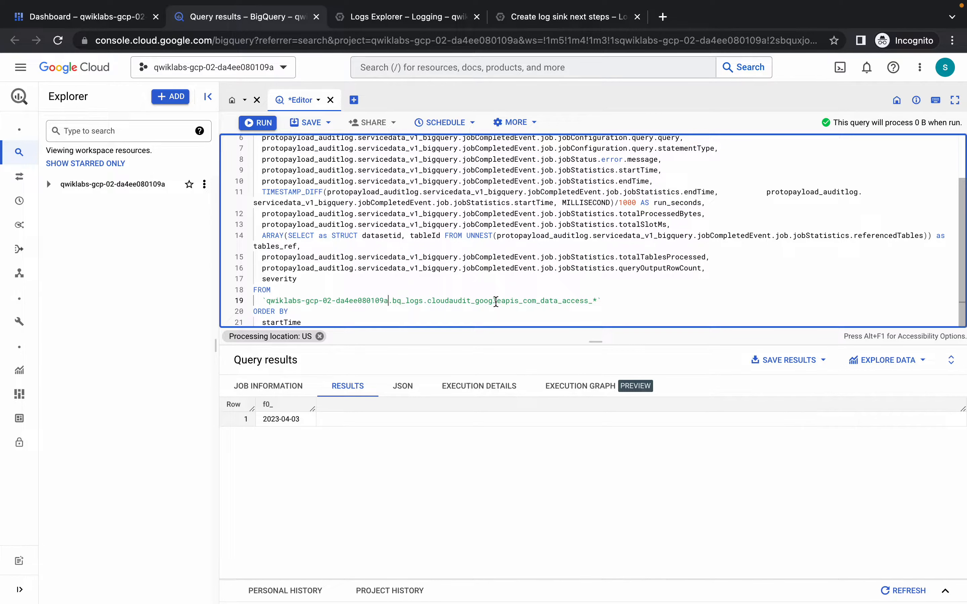
scroll(495, 302, "up", 2)
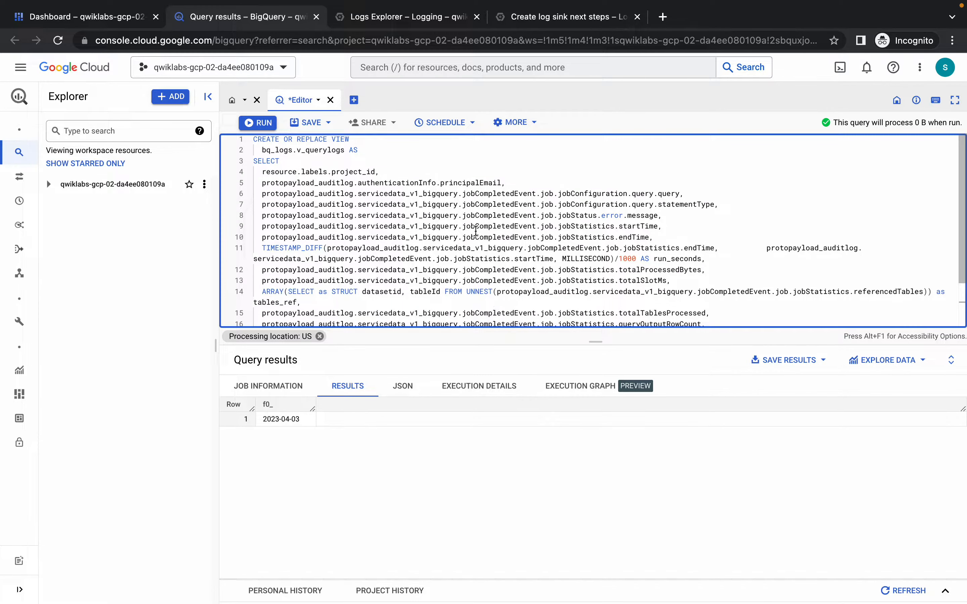
scroll(444, 239, "down", 2)
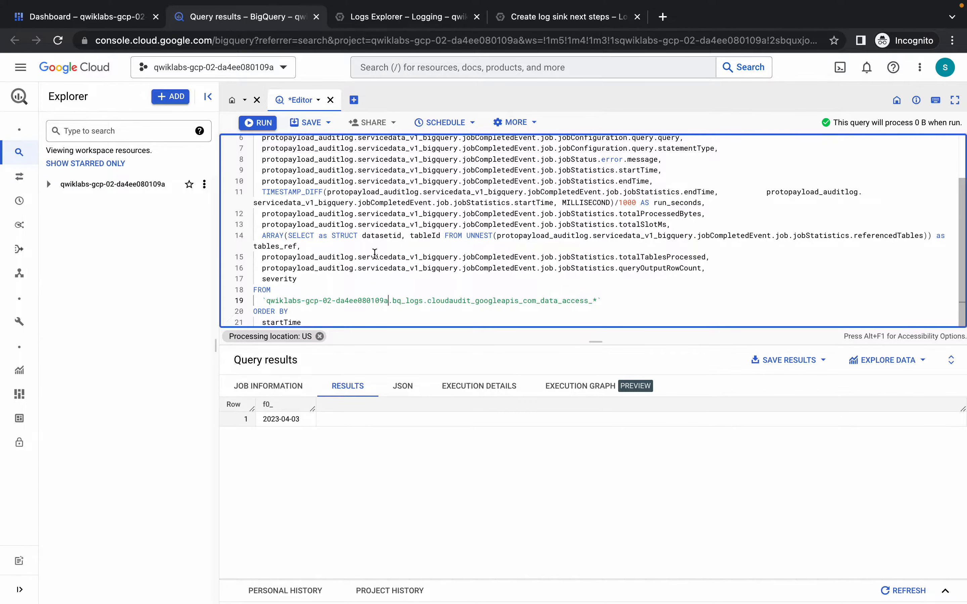
key("ctrl+Left")
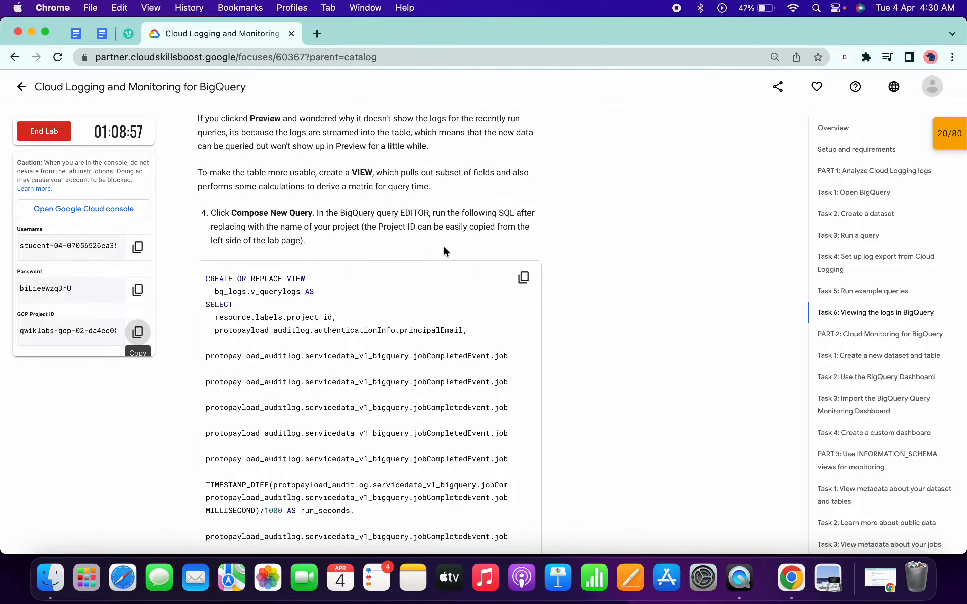
key("ctrl+Right")
left_click(255, 122)
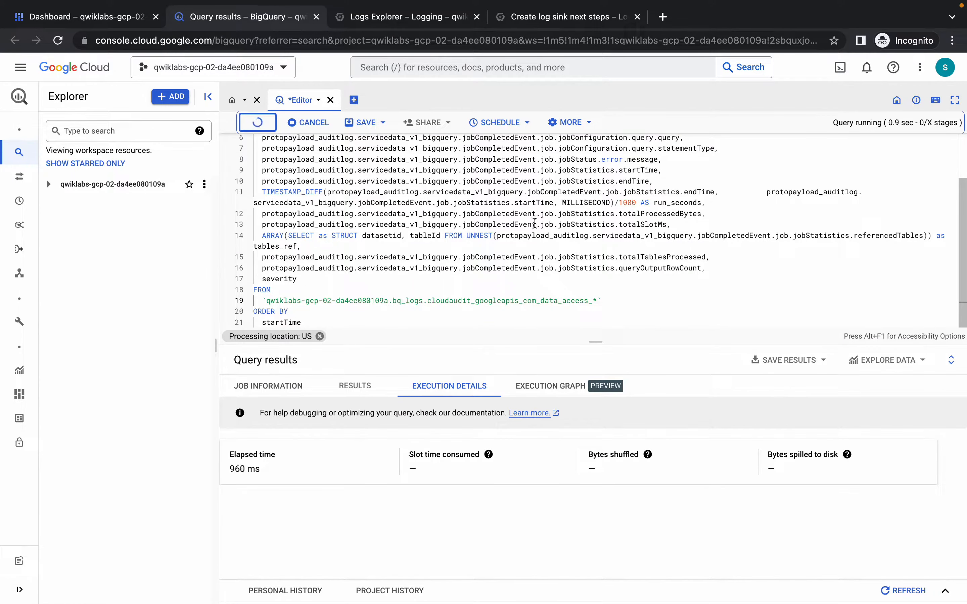
Replace the editor's query with SELECT * FROM bq_logs.v_querylogs from the lab page and run it.
key("ctrl+Left")
key("ctrl+Right")
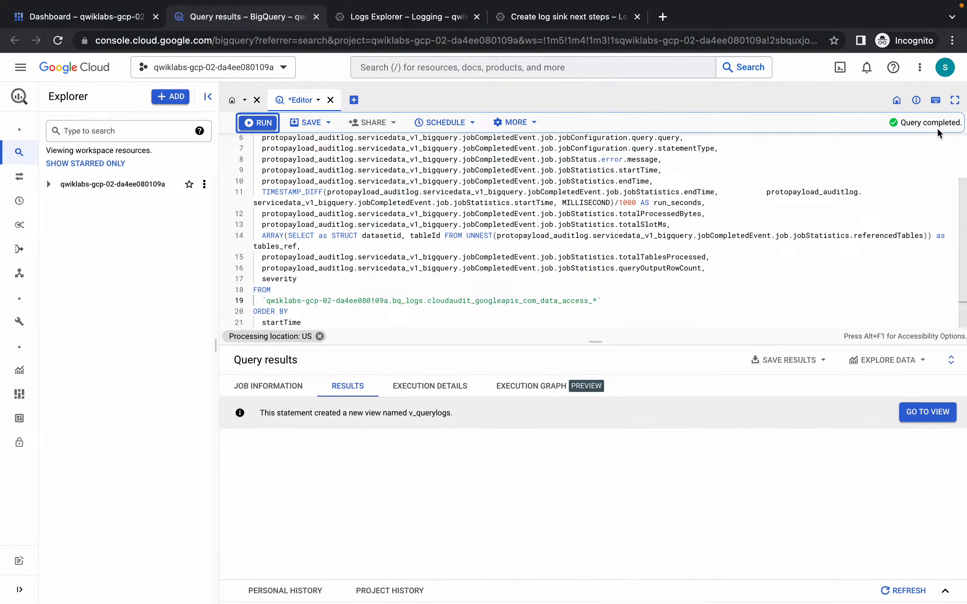
left_click(812, 299)
key("ctrl+a")
key("BackSpace")
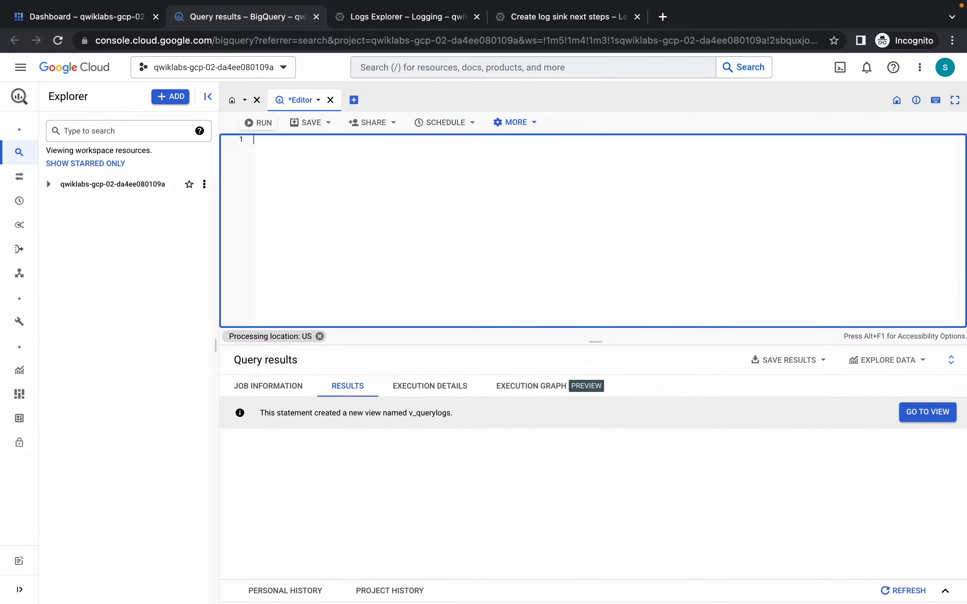
type("SELECT * FROM bq_logs.v_querylogs")
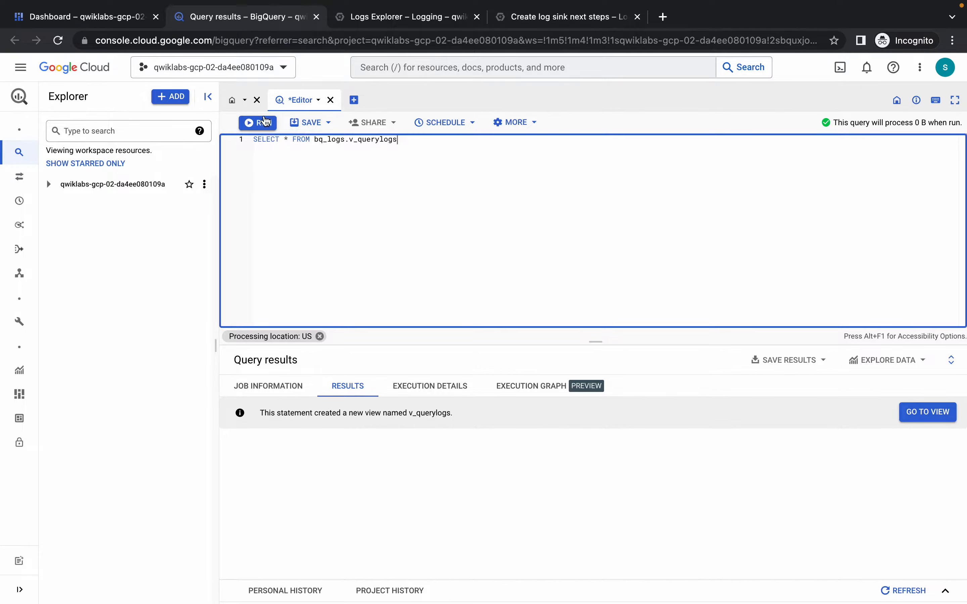
left_click(257, 124)
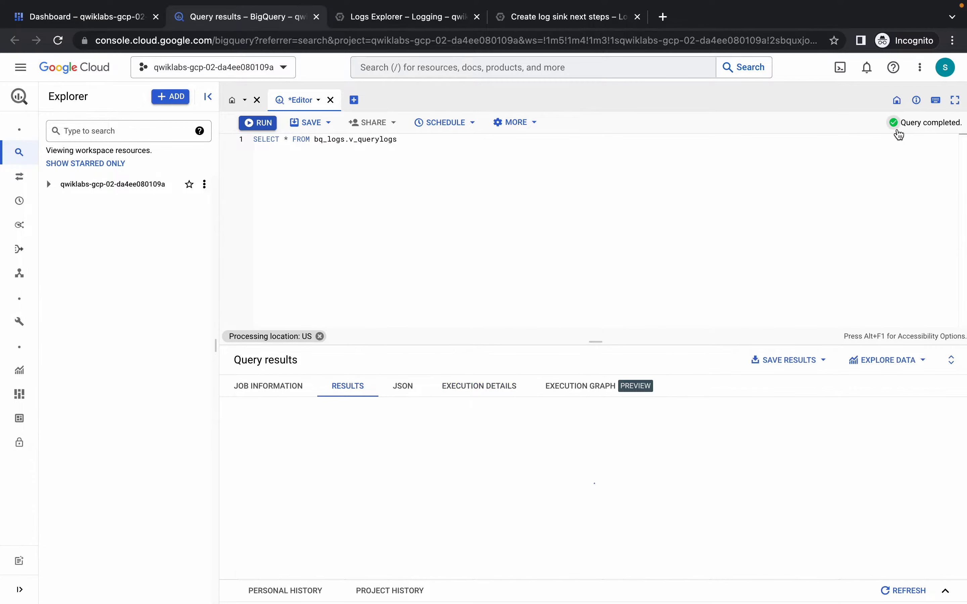
Check the progress of the "Viewing the logs in BigQuery" task on the lab page.
key("ctrl+Left")
scroll(466, 245, "down", 4)
left_click(270, 276)
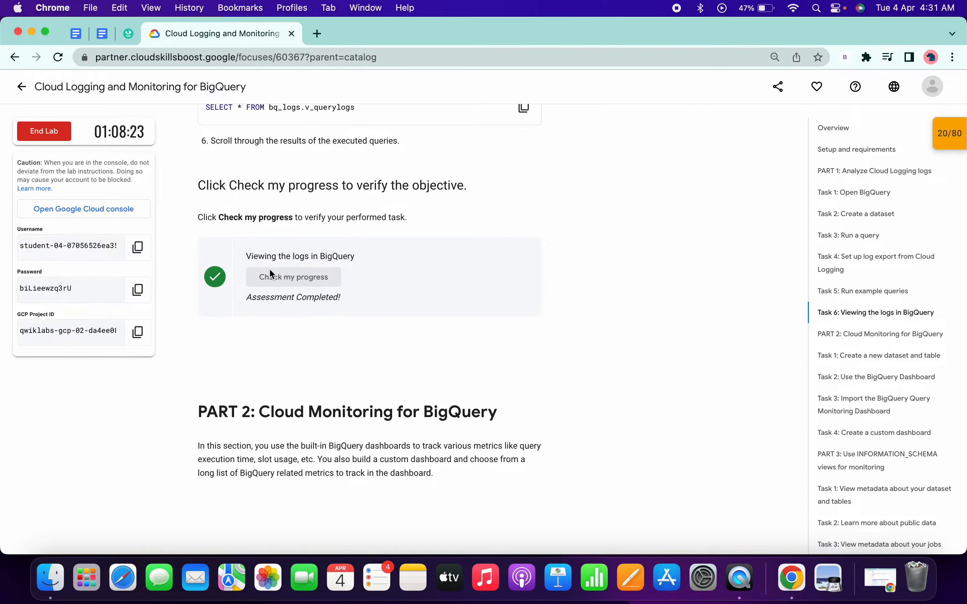
Copy the Part 2 Task 1 CREATE SCHEMA query for the log_mon dataset in location US and run it in the BigQuery editor.
scroll(270, 274, "down", 3)
scroll(269, 273, "down", 1)
left_click_drag(194, 245, 500, 250)
left_click(523, 479)
key("ctrl+Right")
left_click(295, 212)
key("super+a")
key("BackSpace")
type("#standardSQL CREATE SCHEMA log_mon OPTIONS( location=\"US\" );")
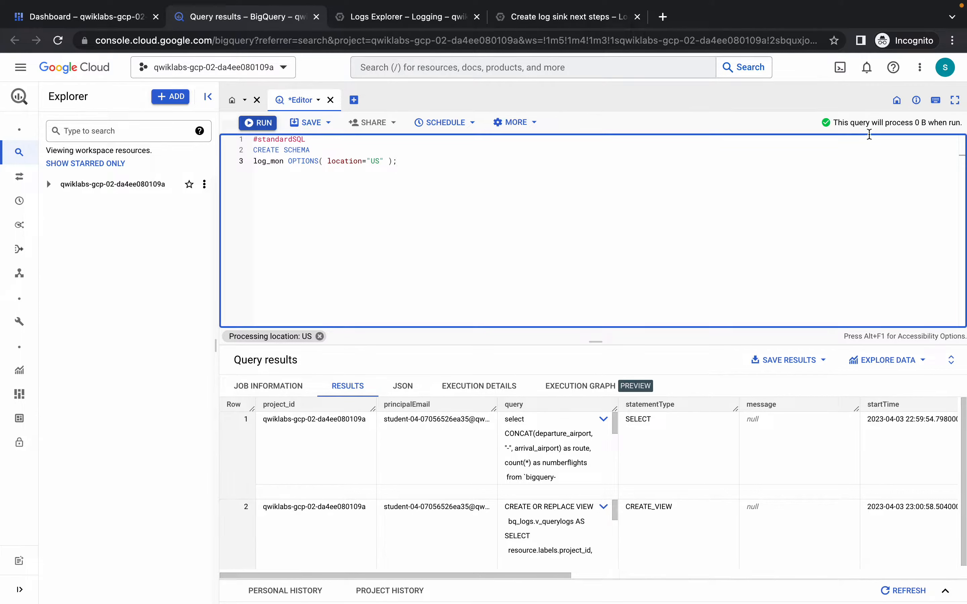
left_click(248, 125)
Copy the query creating log_mon.base_table from wikipedia.pageviews_2021 data dated from 2021-11-01 and run it in the BigQuery editor.
key("ctrl+Left")
scroll(412, 316, "down", 5)
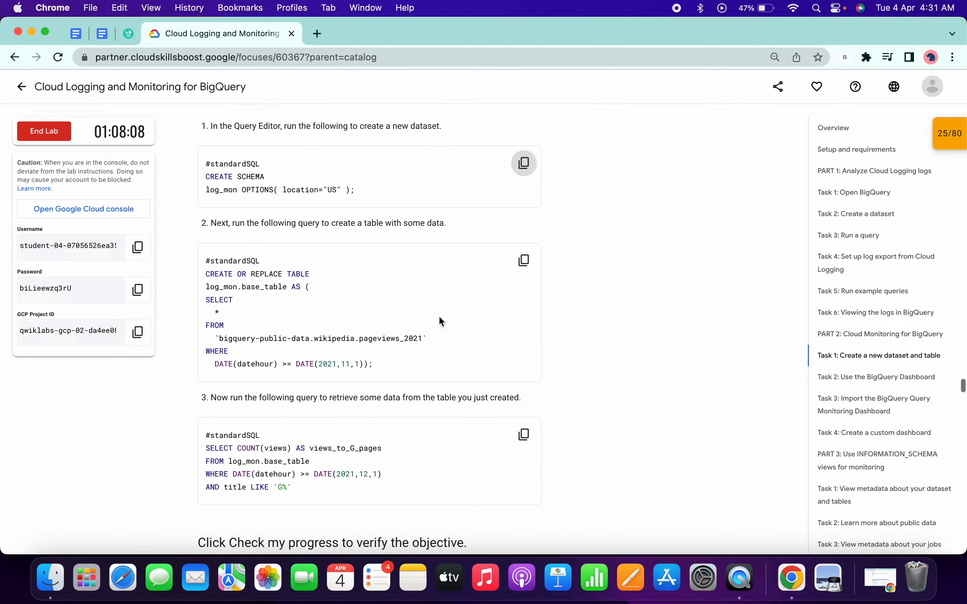
left_click(525, 261)
key("ctrl+Right")
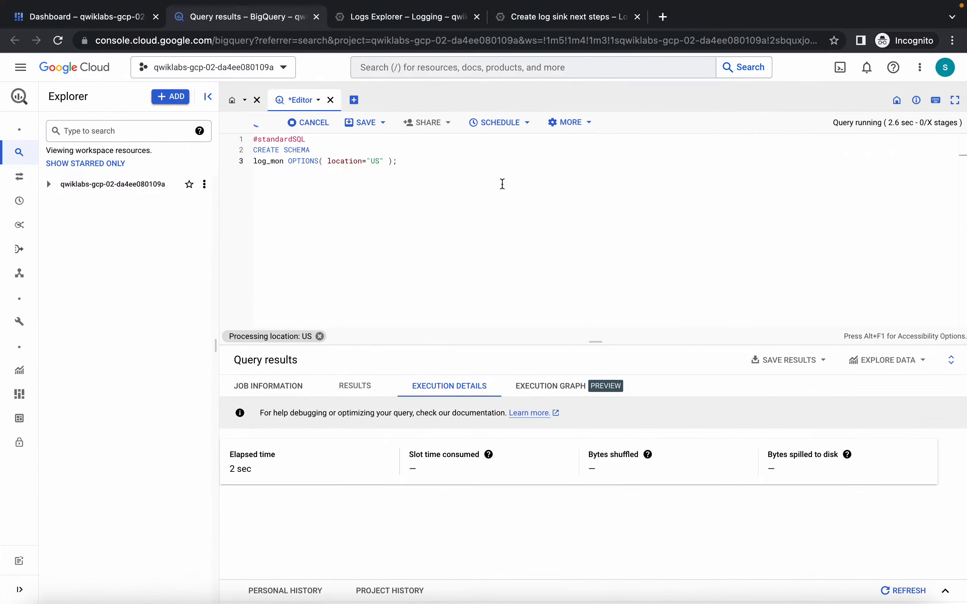
left_click(502, 184)
key("ctrl+a")
key("BackSpace")
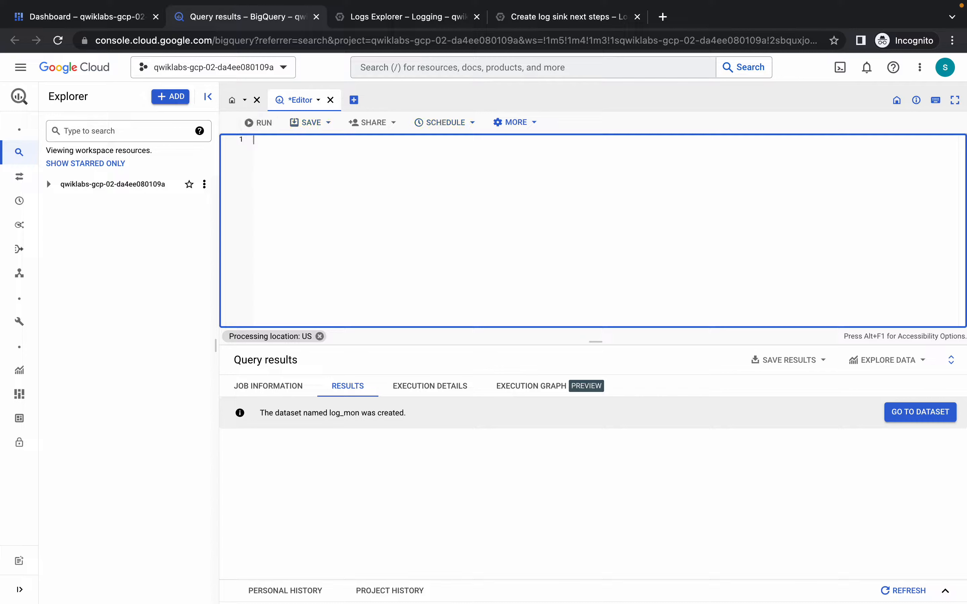
key("ctrl+v")
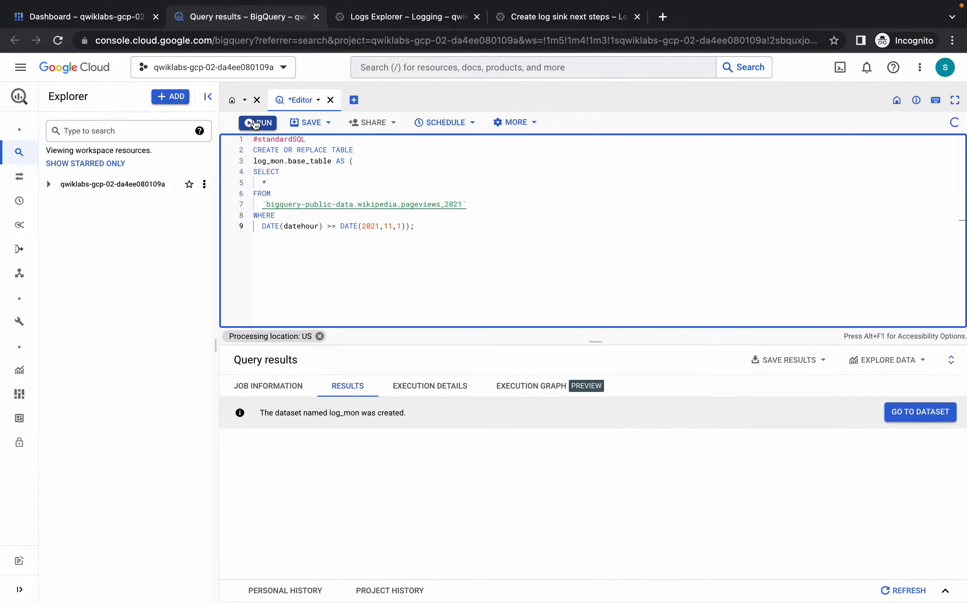
left_click(256, 124)
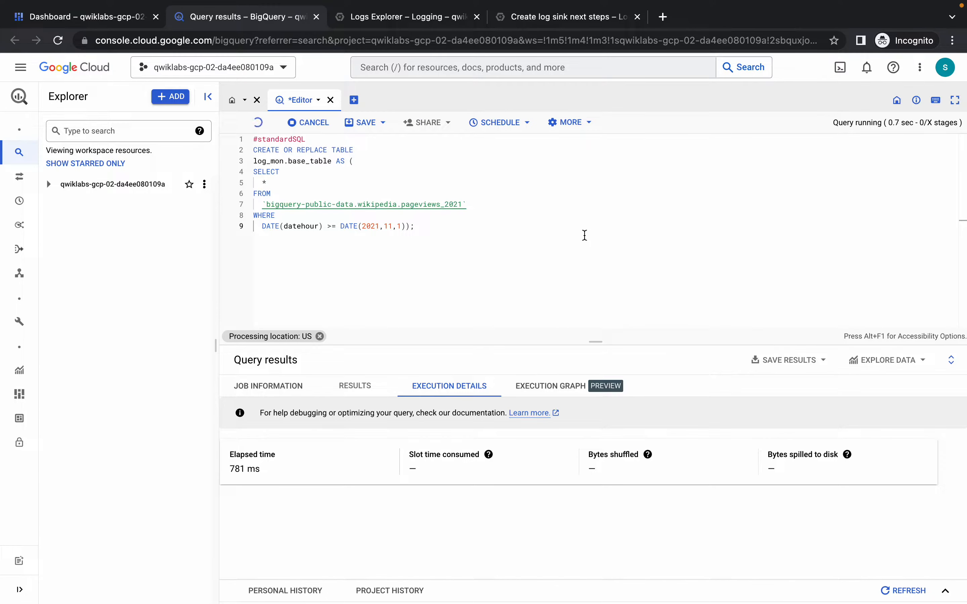